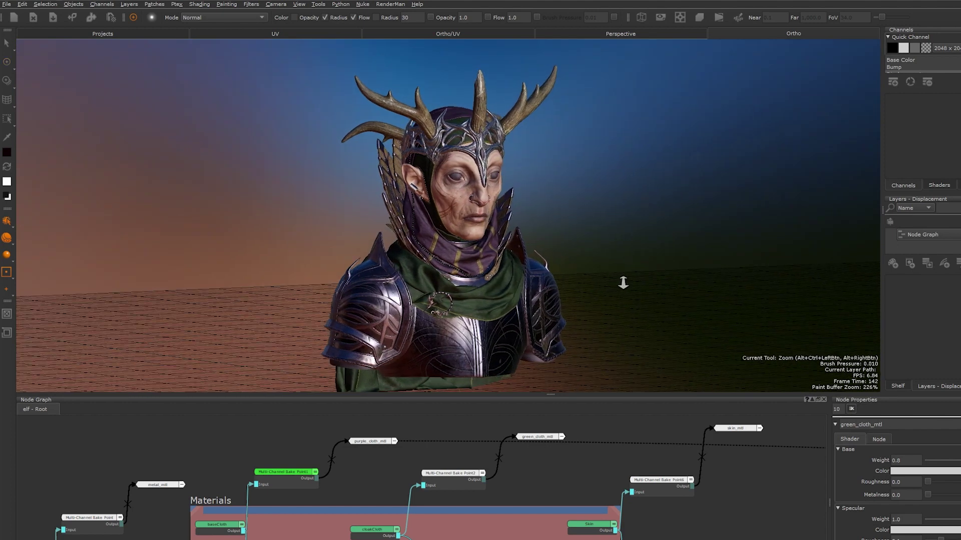
# Zoom the viewport in on the textured elf bust
pyautogui.scroll(3, 636, 281)
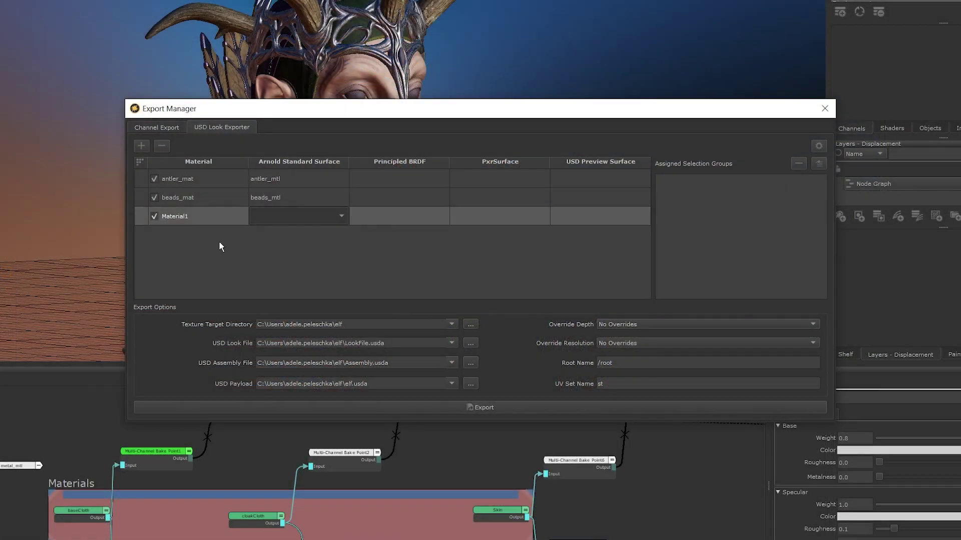
# Rename the third material green_mat and add leather_mat using the leather_mtl shader
pyautogui.doubleClick(180, 216)
pyautogui.write('green_mat')
pyautogui.press('Return')
pyautogui.click(141, 146)
pyautogui.click(275, 234)
pyautogui.click(274, 235)
pyautogui.click(275, 284)
pyautogui.doubleClick(174, 235)
pyautogui.write('leather_mat')
pyautogui.press('Return')
# Add a metal_mat material using metal_mtl, then start another material row
pyautogui.click(141, 145)
pyautogui.click(270, 254)
pyautogui.click(270, 254)
pyautogui.click(275, 325)
pyautogui.doubleClick(182, 257)
pyautogui.write('metal_mat')
pyautogui.press('Return')
pyautogui.click(142, 146)
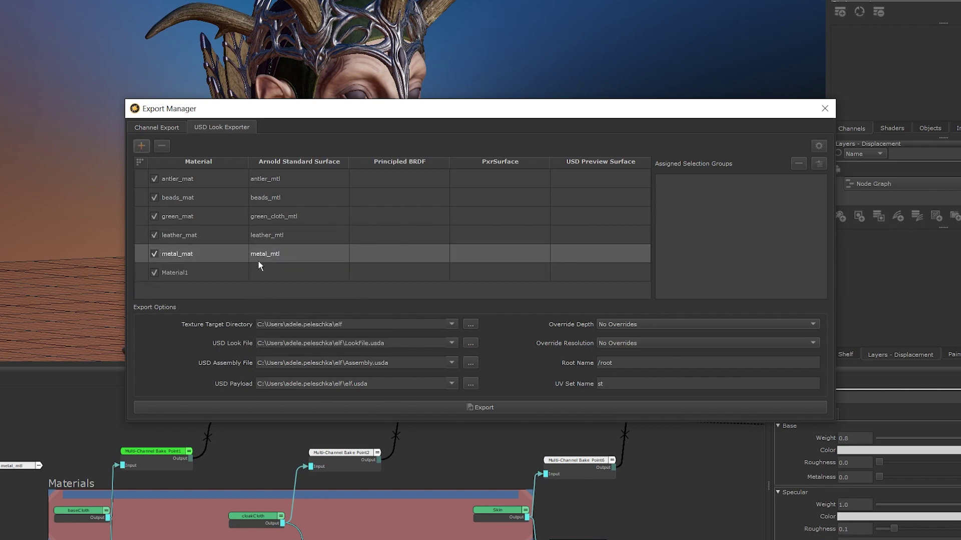
pyautogui.click(269, 271)
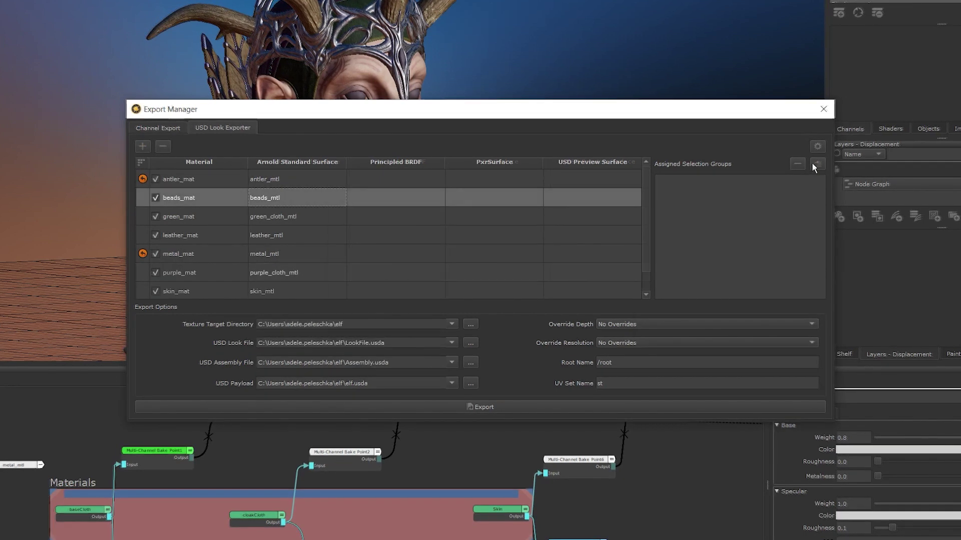
# Assign the beads selection group to beads_mat
pyautogui.click(817, 164)
pyautogui.click(355, 304)
pyautogui.click(476, 253)
pyautogui.click(555, 325)
# Pick hoodCloth_hood, underCloth_stitching and underCloth_baseCloth for green_mat, then dismiss the dialog
pyautogui.click(317, 217)
pyautogui.click(816, 165)
pyautogui.click(383, 250)
pyautogui.scroll(-1, 398, 290)
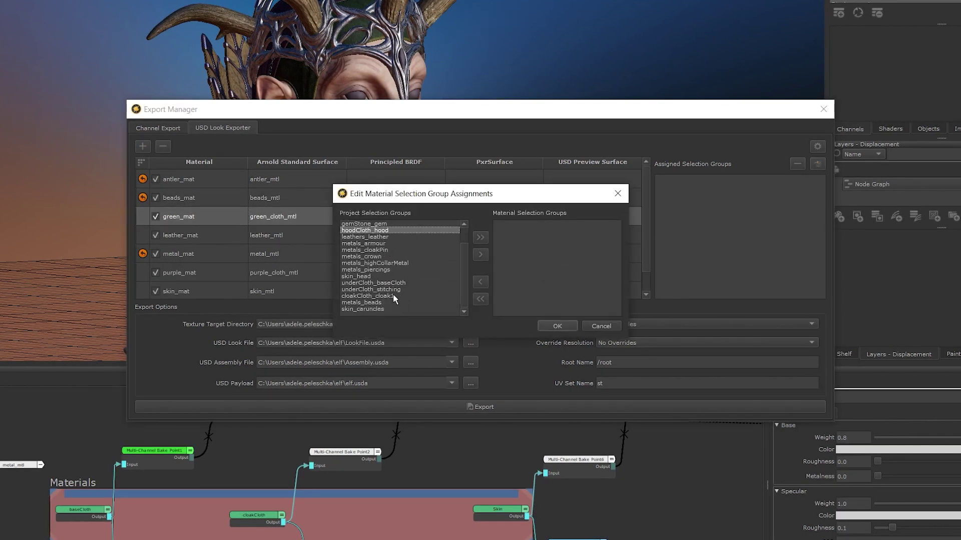
pyautogui.keyDown('ctrl'); pyautogui.click(389, 290); pyautogui.keyUp('ctrl')
pyautogui.keyDown('ctrl'); pyautogui.click(388, 283); pyautogui.keyUp('ctrl')
pyautogui.scroll(-1, 380, 260)
pyautogui.scroll(1, 375, 260)
pyautogui.click(554, 322)
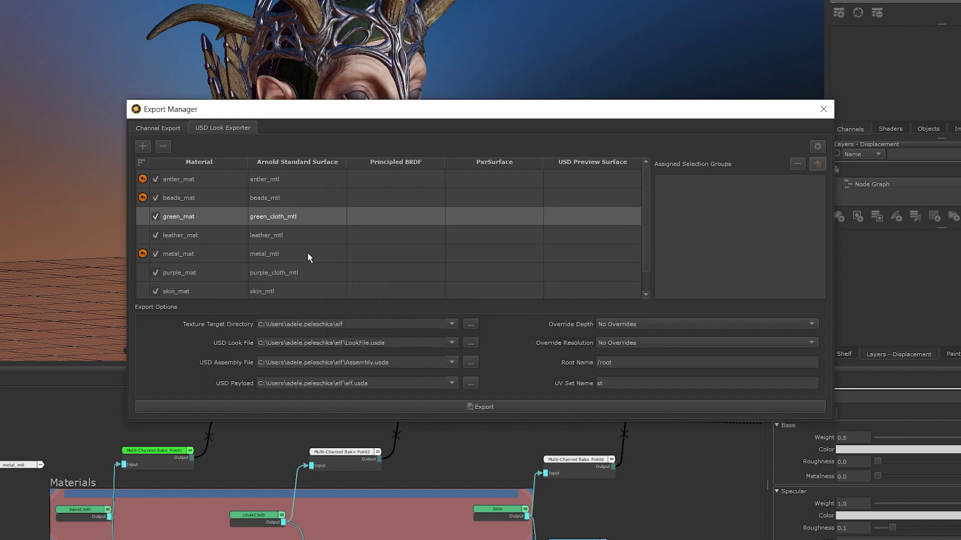
# Move the hood and under-cloth selection groups into green_mat
pyautogui.click(816, 163)
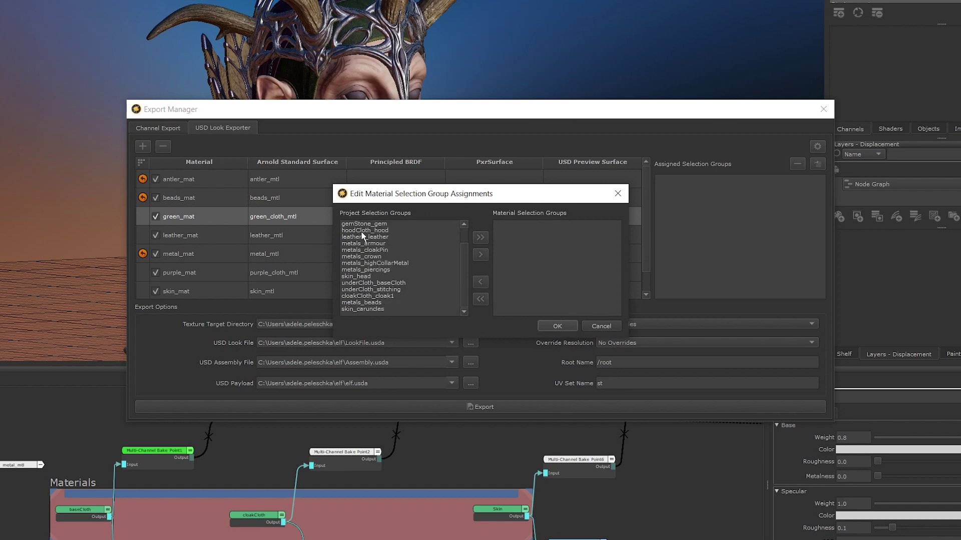
pyautogui.click(363, 236)
pyautogui.keyDown('ctrl'); pyautogui.click(369, 283); pyautogui.keyUp('ctrl')
pyautogui.keyDown('ctrl'); pyautogui.click(368, 290); pyautogui.keyUp('ctrl')
pyautogui.click(479, 254)
pyautogui.click(557, 326)
# Assign leathers_leather to leather_mat and cloakCloth_cloak1 to purple_mat
pyautogui.click(383, 235)
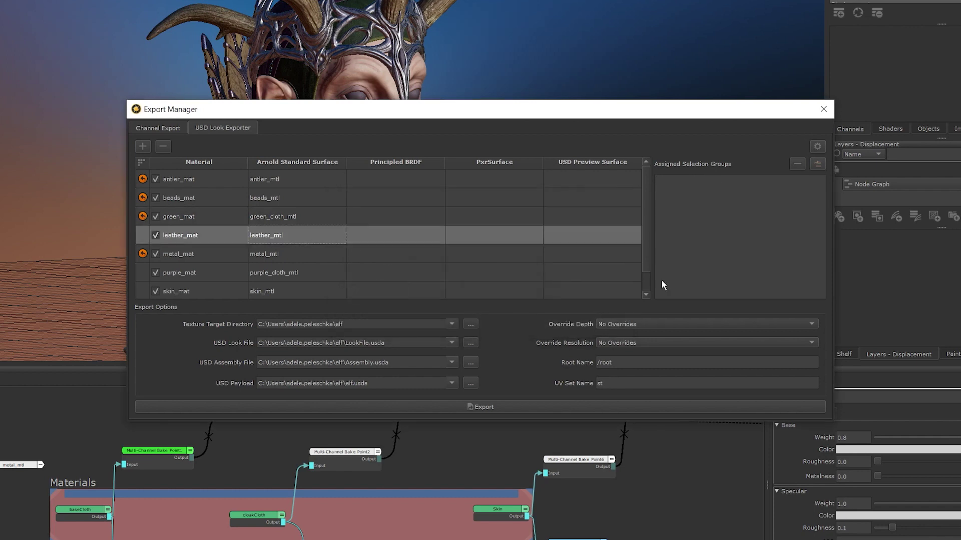
pyautogui.click(816, 164)
pyautogui.click(451, 254)
pyautogui.click(480, 254)
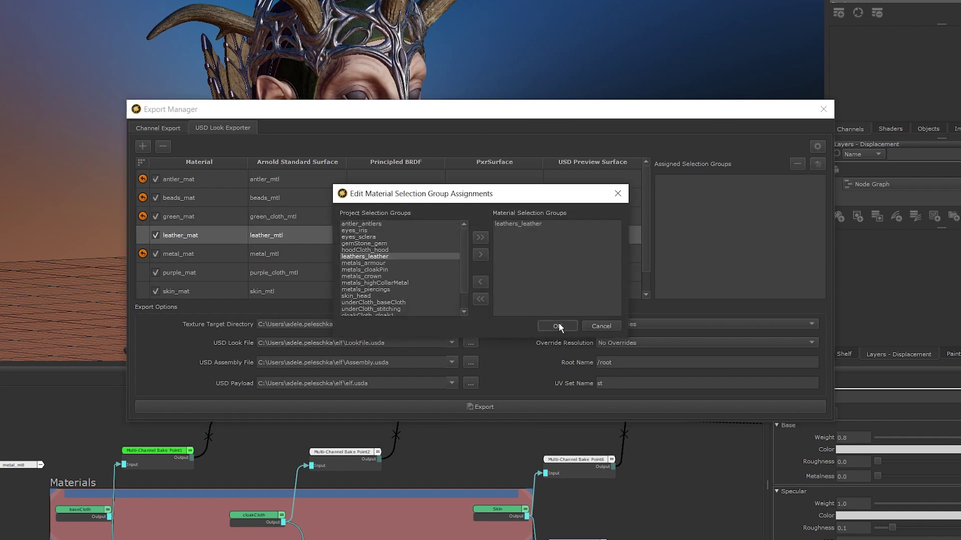
pyautogui.click(559, 323)
pyautogui.click(310, 273)
pyautogui.click(815, 164)
pyautogui.click(371, 295)
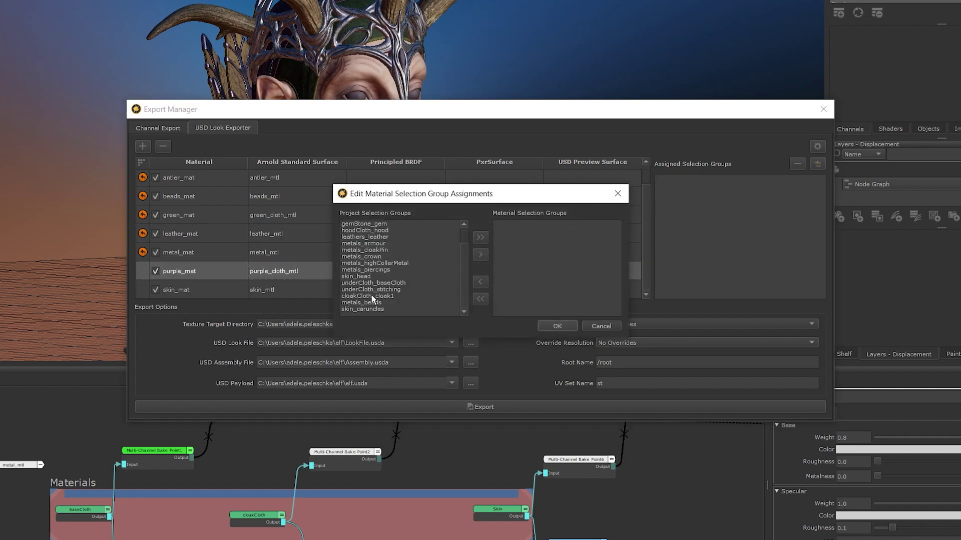
pyautogui.click(480, 254)
pyautogui.click(557, 324)
# Assign the skin_head selection group to skin_mat
pyautogui.click(495, 290)
pyautogui.click(816, 164)
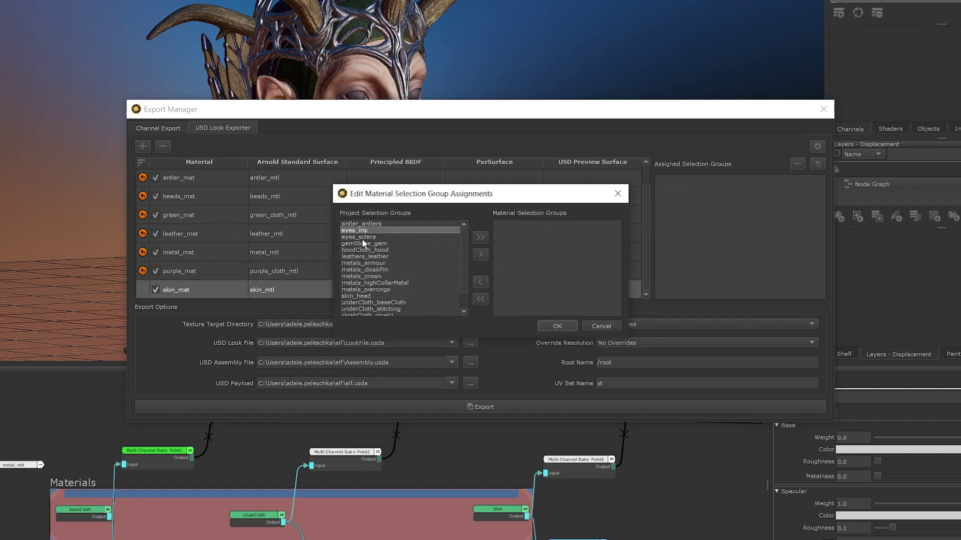
pyautogui.click(356, 277)
pyautogui.click(479, 254)
pyautogui.click(557, 326)
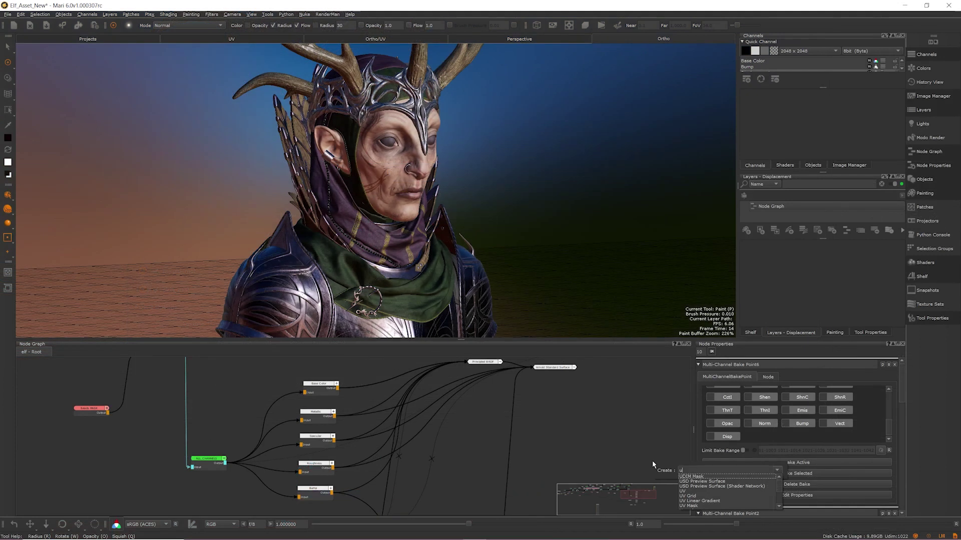
# Create a USD Preview Surface node fed by Base Color, with unused inputs hidden
pyautogui.press('Down')
pyautogui.press('Return')
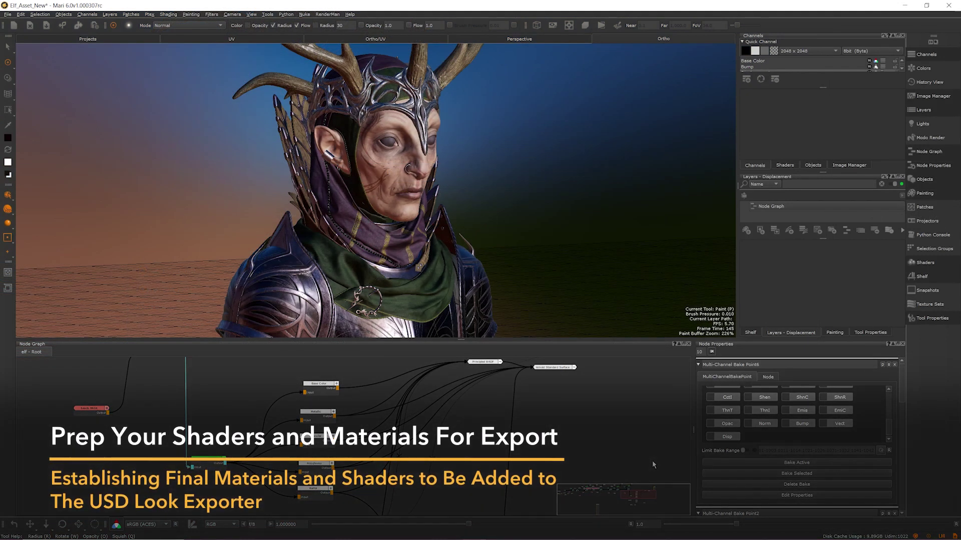
pyautogui.moveTo(674, 466); pyautogui.dragTo(389, 372)
pyautogui.moveTo(337, 389)
pyautogui.mouseDown()
pyautogui.moveTo(370, 379)
pyautogui.moveTo(332, 466)
pyautogui.moveTo(377, 513)
pyautogui.moveTo(371, 450)
pyautogui.mouseUp()
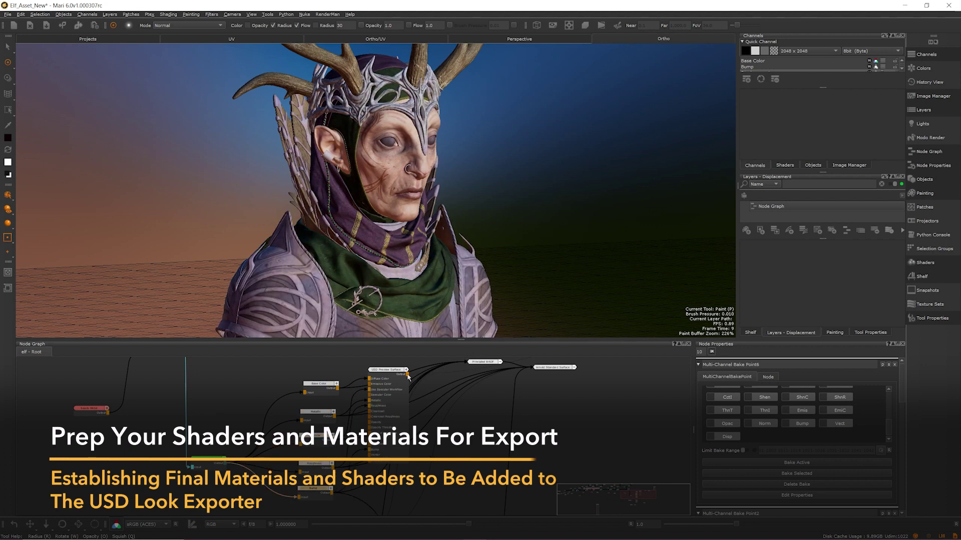
pyautogui.click(407, 370)
pyautogui.moveTo(403, 370); pyautogui.dragTo(350, 325)
# Create a PxrSurface node and connect Base Color, Metallic and Specular into it
pyautogui.press('Tab')
pyautogui.moveTo(462, 476)
pyautogui.mouseDown(button='middle')
pyautogui.moveTo(457, 455)
pyautogui.moveTo(394, 404)
pyautogui.moveTo(406, 362)
pyautogui.moveTo(430, 400)
pyautogui.moveTo(477, 438)
pyautogui.moveTo(471, 450)
pyautogui.mouseUp(button='middle')
pyautogui.write('pxr')
pyautogui.press('Return')
pyautogui.scroll(2, 450, 420)
pyautogui.click(315, 397)
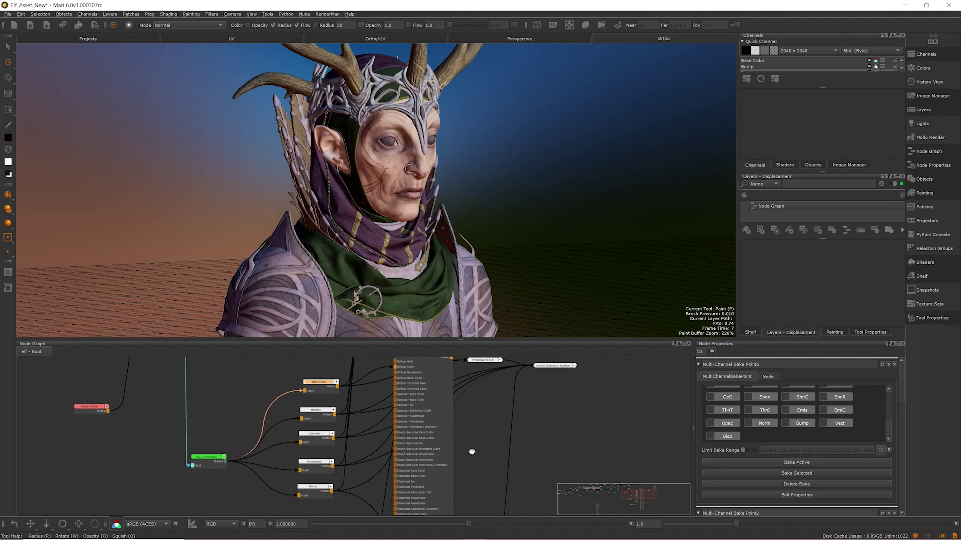
pyautogui.moveTo(334, 417); pyautogui.dragTo(396, 401)
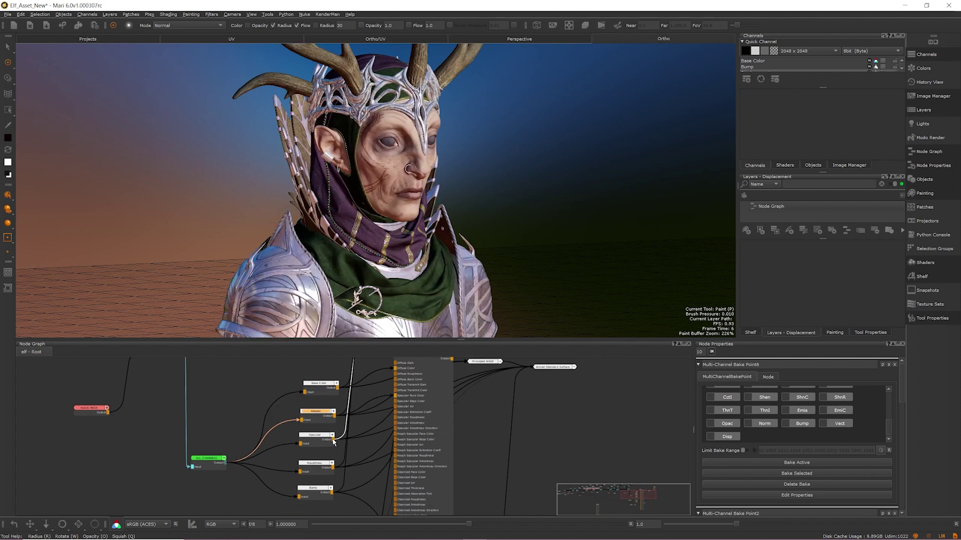
pyautogui.click(333, 444)
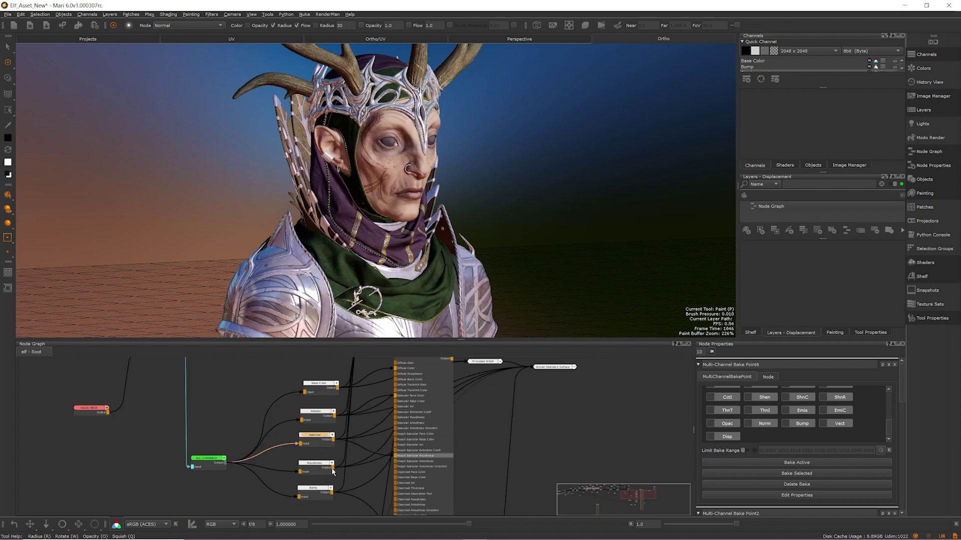
pyautogui.moveTo(464, 489); pyautogui.dragTo(419, 474, button='middle')
pyautogui.scroll(-2, 469, 396)
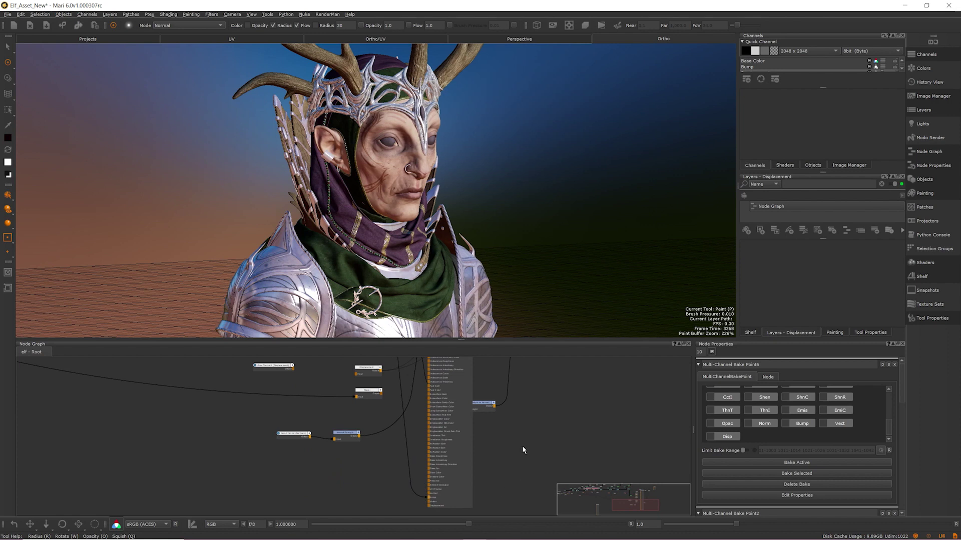
pyautogui.scroll(2, 472, 425)
pyautogui.moveTo(472, 426); pyautogui.dragTo(498, 467, button='middle')
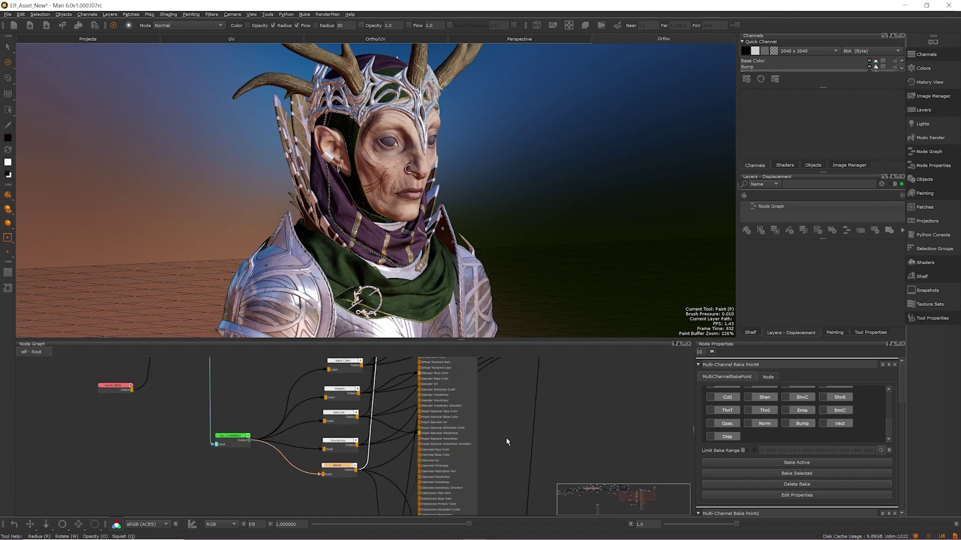
pyautogui.moveTo(490, 356); pyautogui.dragTo(475, 415, button='middle')
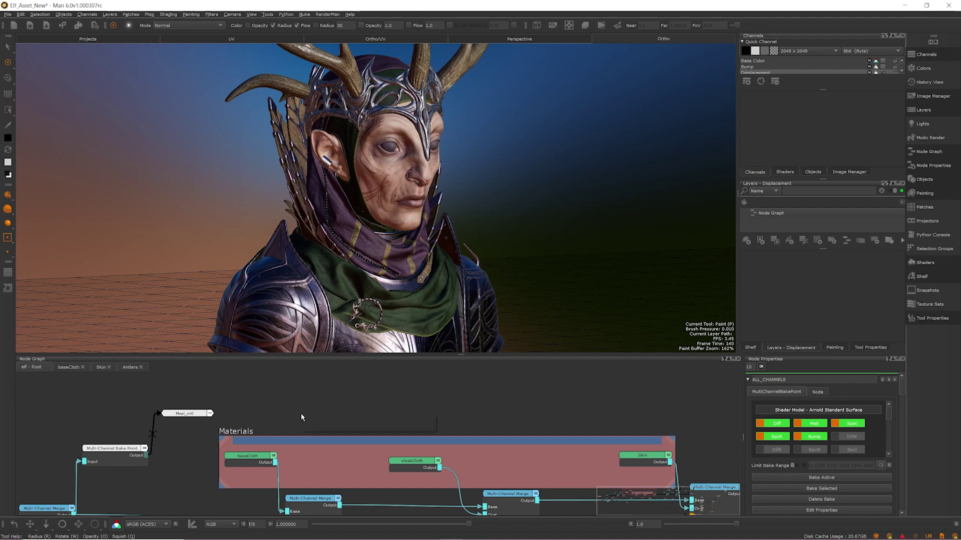
# Create Multi-Channel Bake Point1 with the Arnold Standard Surface shader model and place it
pyautogui.press('Tab')
pyautogui.write('mu')
pyautogui.press('Return')
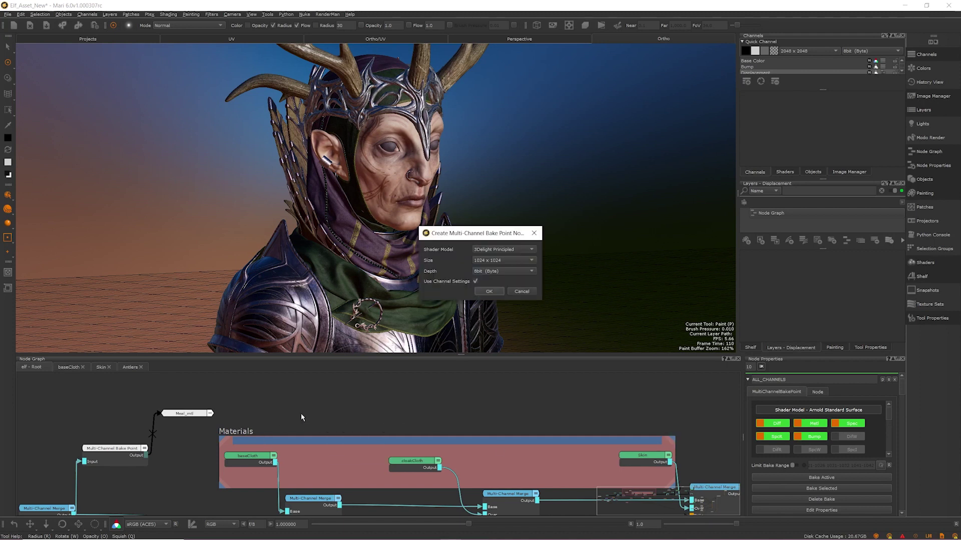
pyautogui.click(503, 249)
pyautogui.click(502, 260)
pyautogui.click(488, 291)
pyautogui.click(345, 393)
pyautogui.moveTo(365, 399); pyautogui.dragTo(360, 423, button='middle')
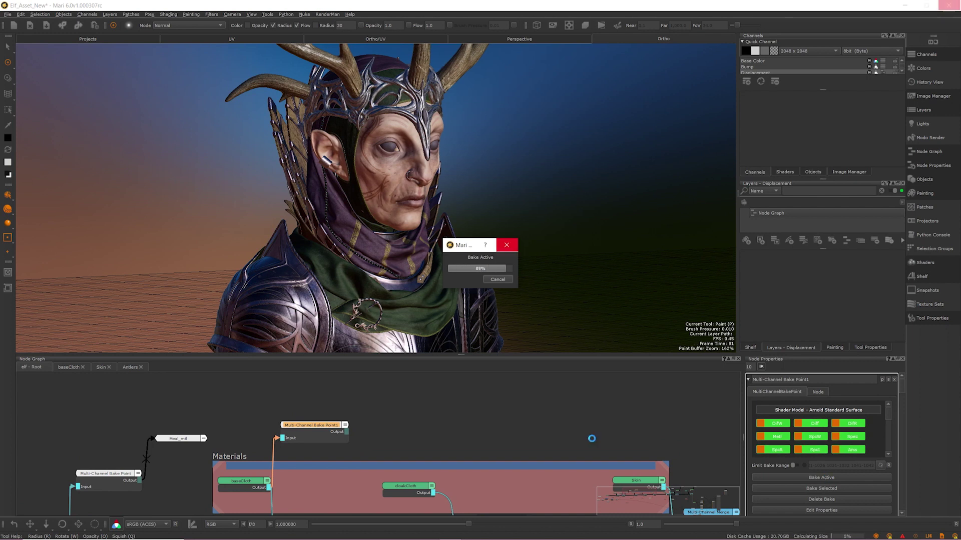
pyautogui.press('f')
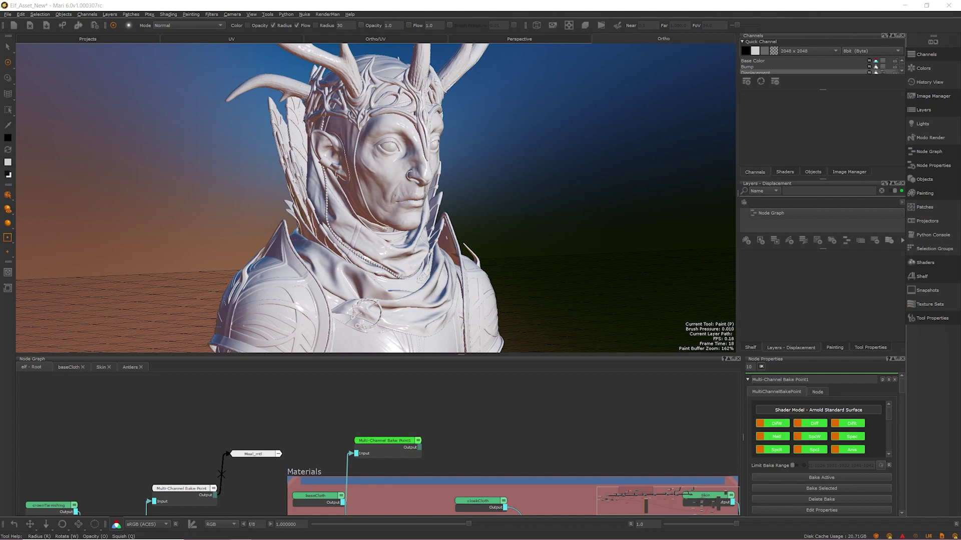
# Move the Arnold Standard Surface node beside the bake point and rename it purple_cloth_mtl
pyautogui.scroll(-4, 454, 416)
pyautogui.moveTo(508, 496); pyautogui.dragTo(460, 390)
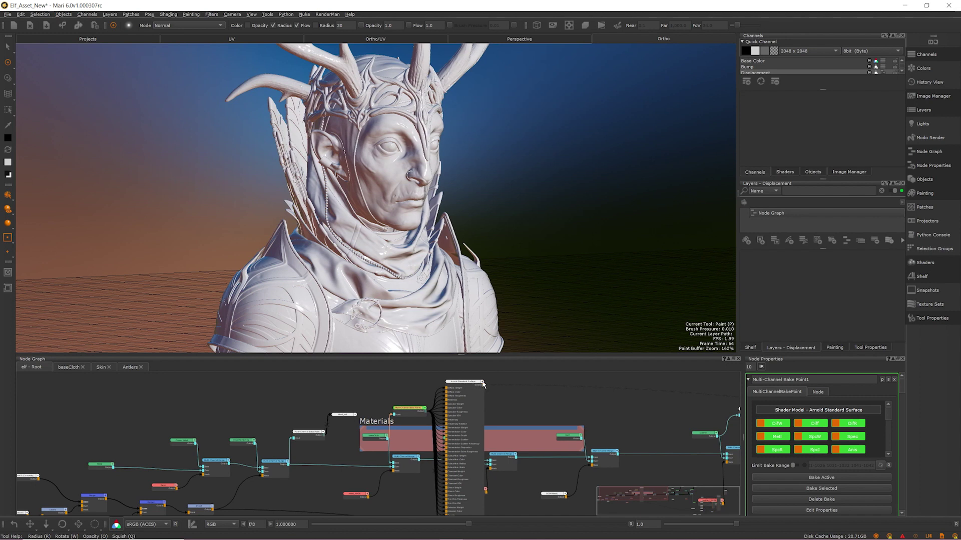
pyautogui.moveTo(481, 381); pyautogui.dragTo(447, 392)
pyautogui.doubleClick(447, 393)
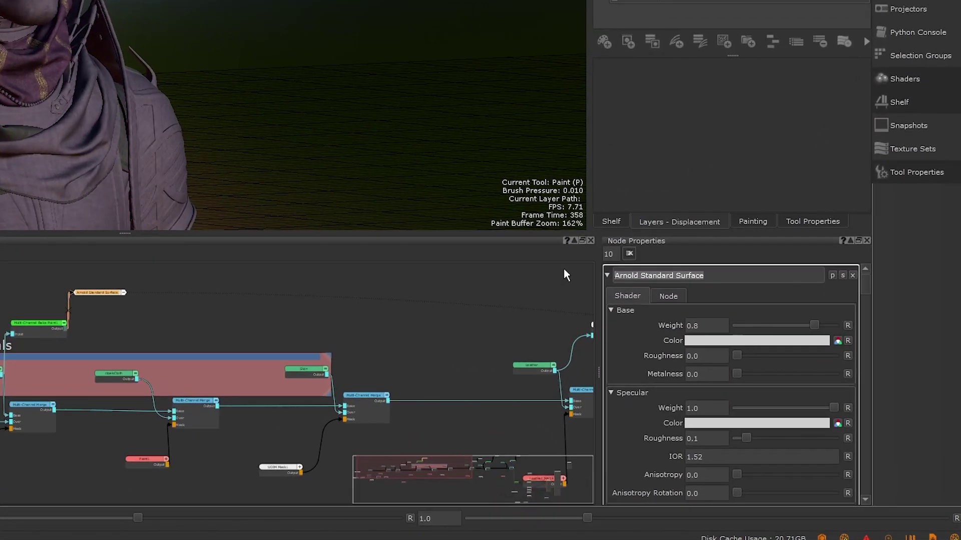
pyautogui.write('purple_cloth_m')
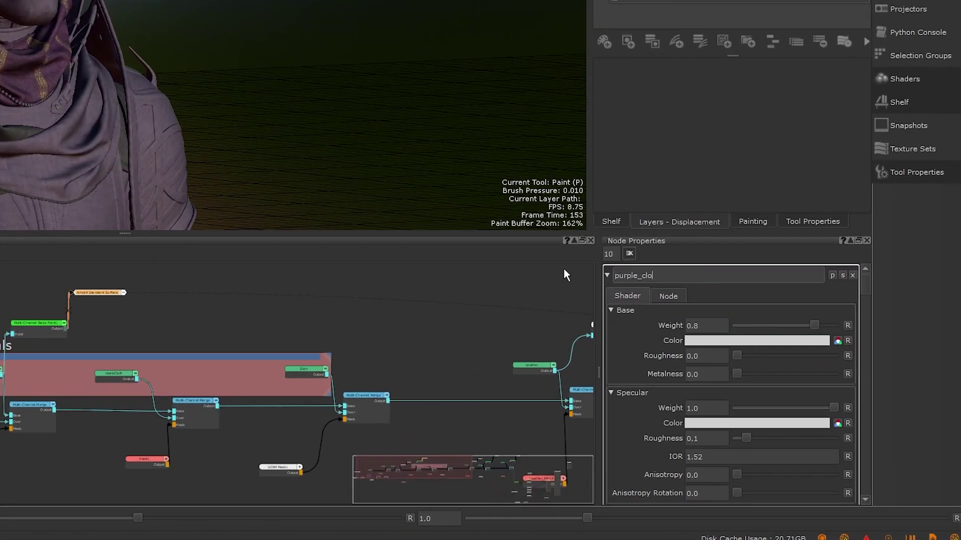
pyautogui.write('tl')
pyautogui.press('Return')
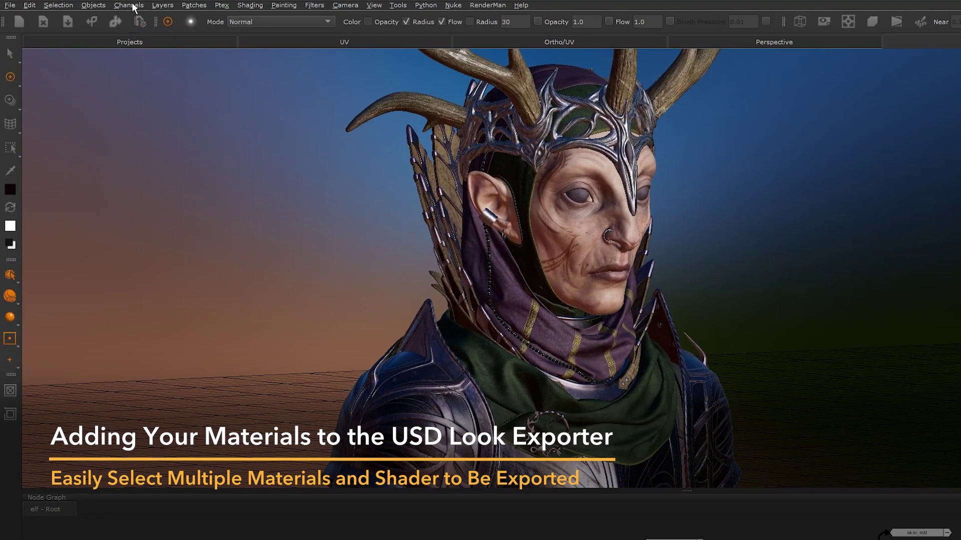
# Open Export Manager from the menu bar on its USD Look Exporter tab
pyautogui.click(133, 7)
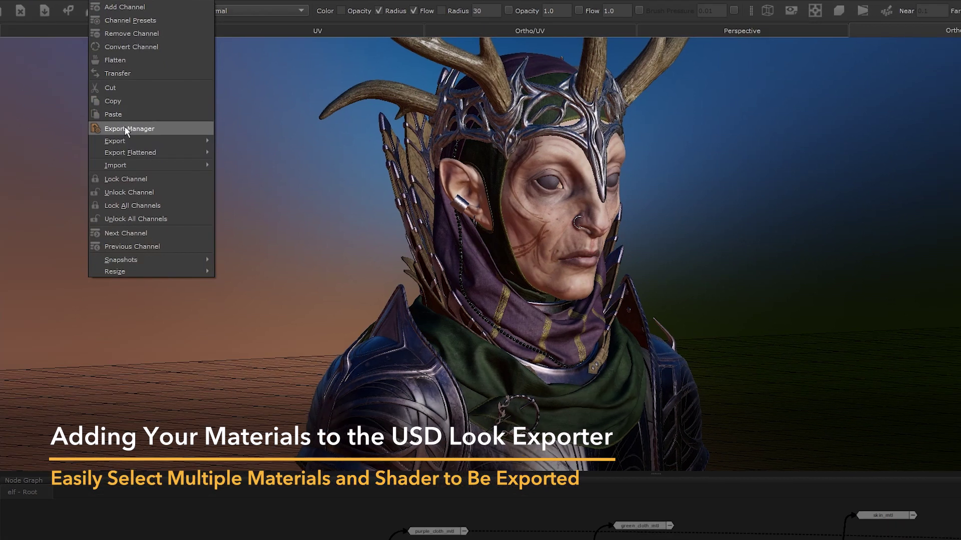
pyautogui.click(126, 132)
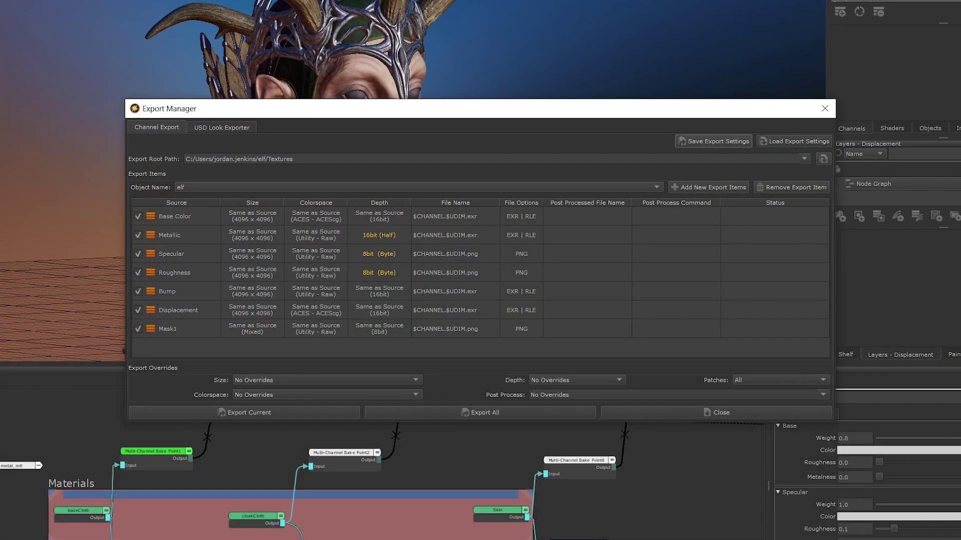
pyautogui.click(212, 127)
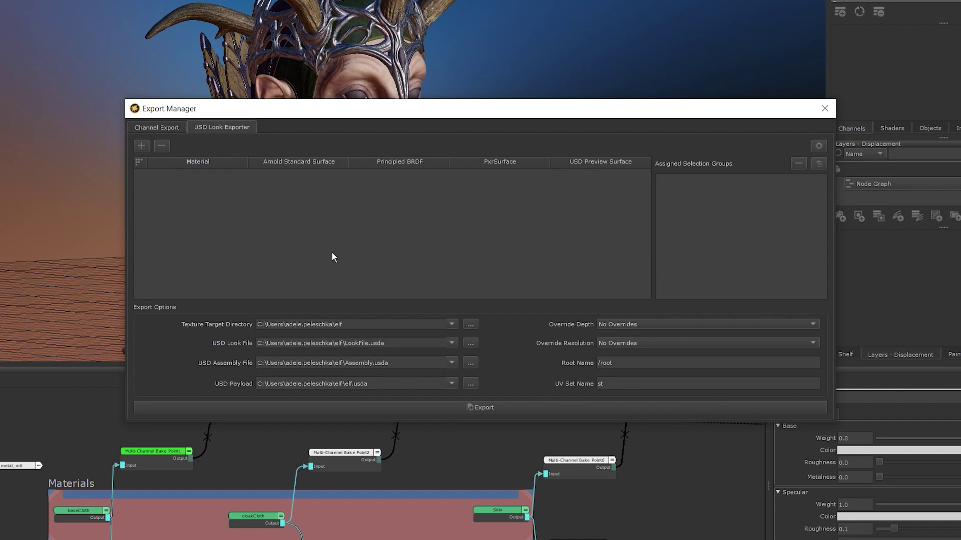
# Add a material row, link it to antler_mtl, and rename it antler_mat
pyautogui.click(139, 147)
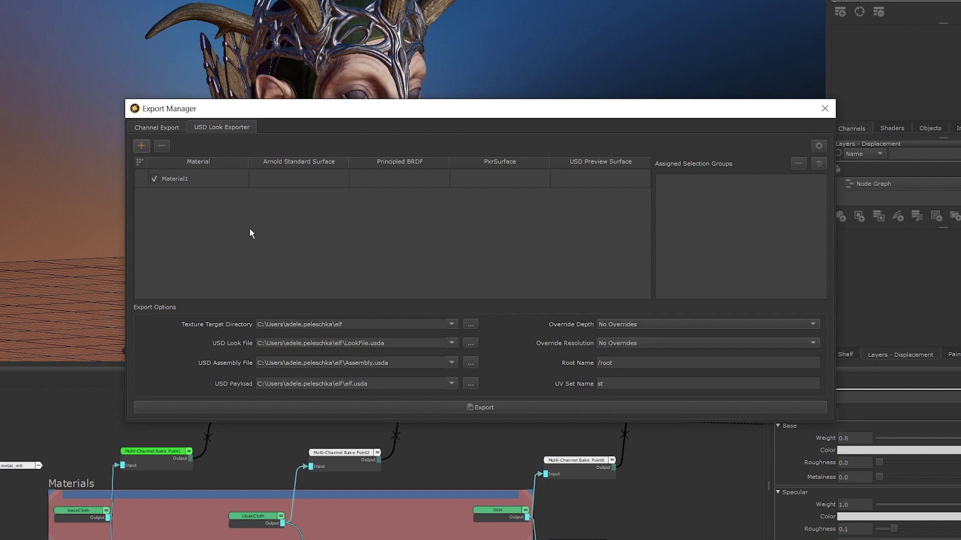
pyautogui.doubleClick(304, 178)
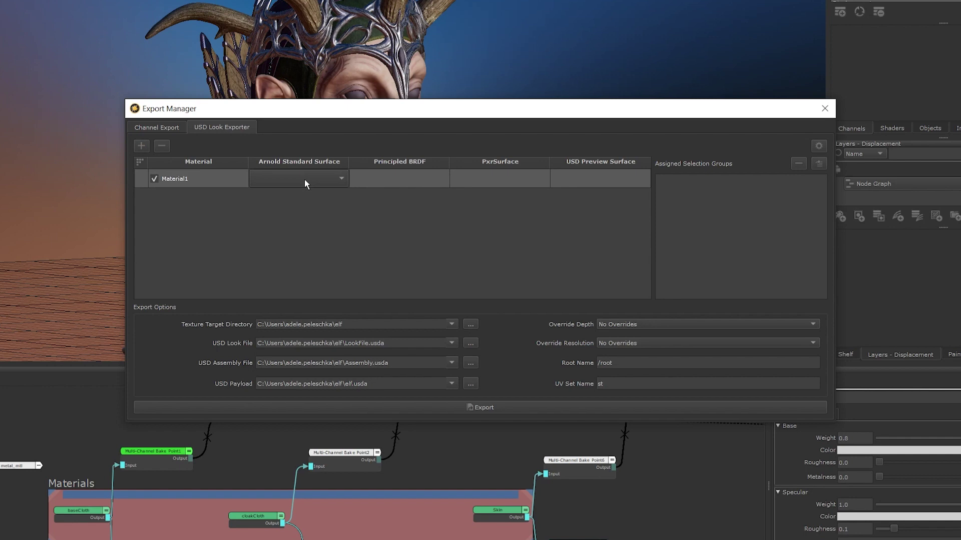
pyautogui.click(304, 179)
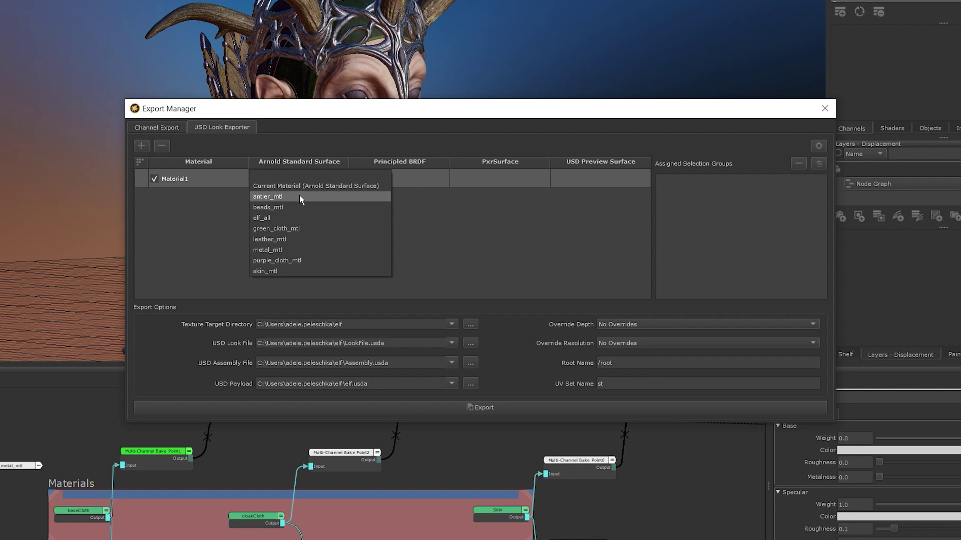
pyautogui.click(300, 196)
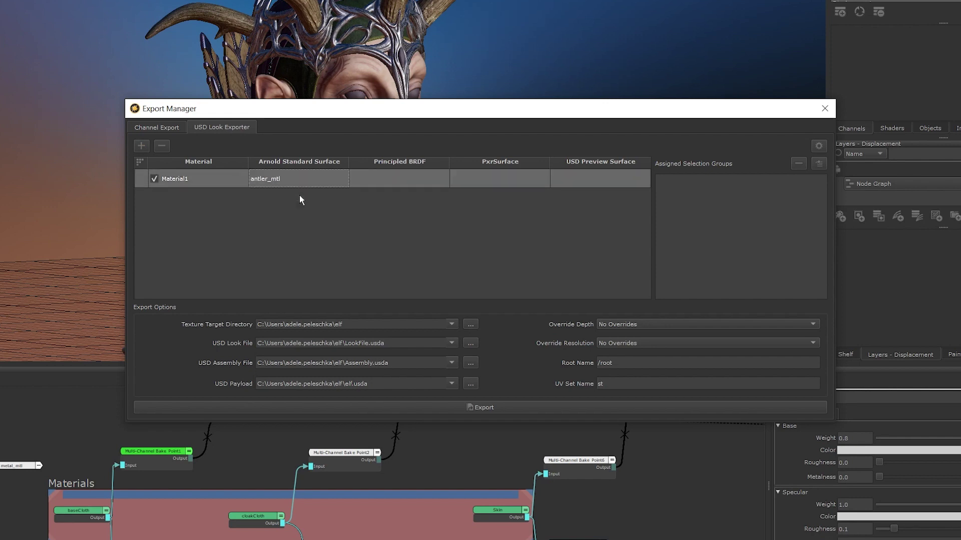
pyautogui.doubleClick(173, 181)
pyautogui.write('an')
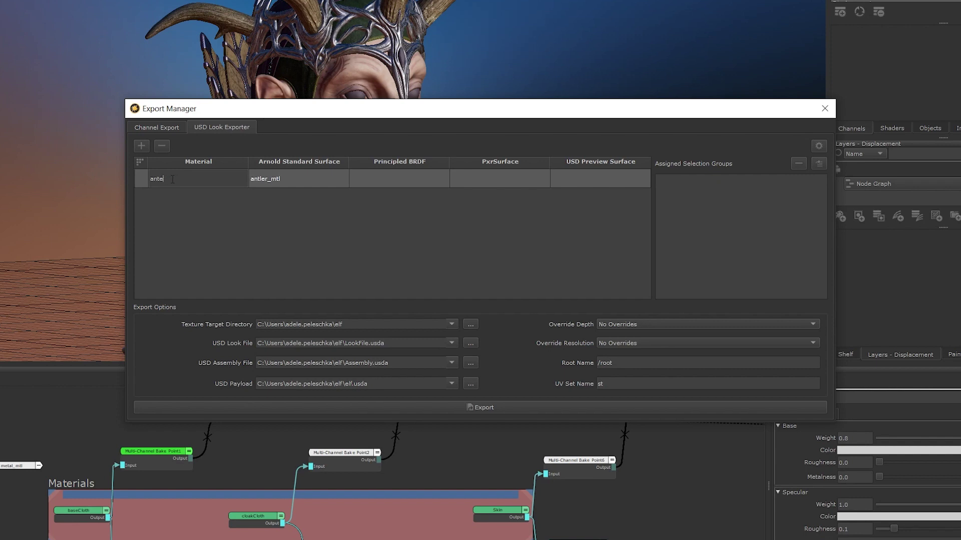
pyautogui.write('tler_mat')
pyautogui.press('Return')
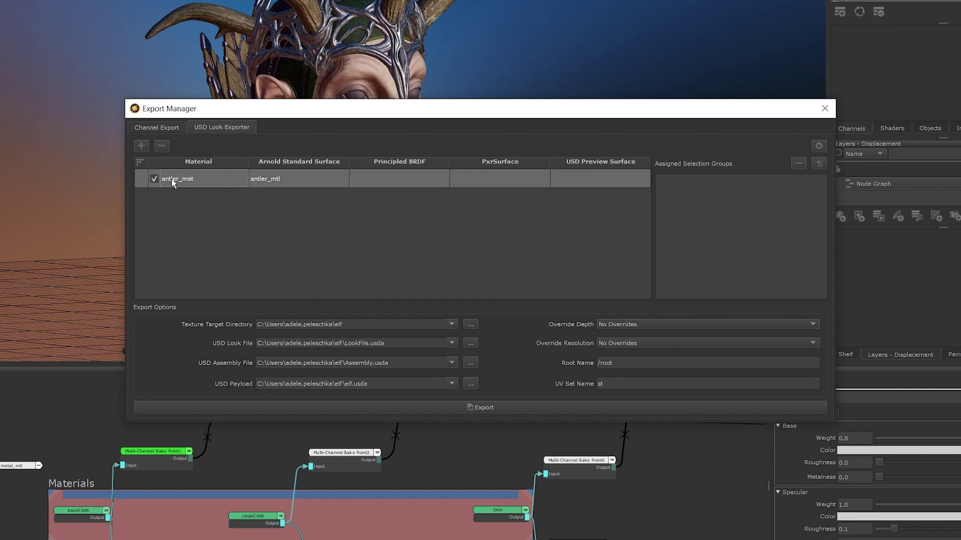
pyautogui.rightClick(283, 181)
pyautogui.click(308, 174)
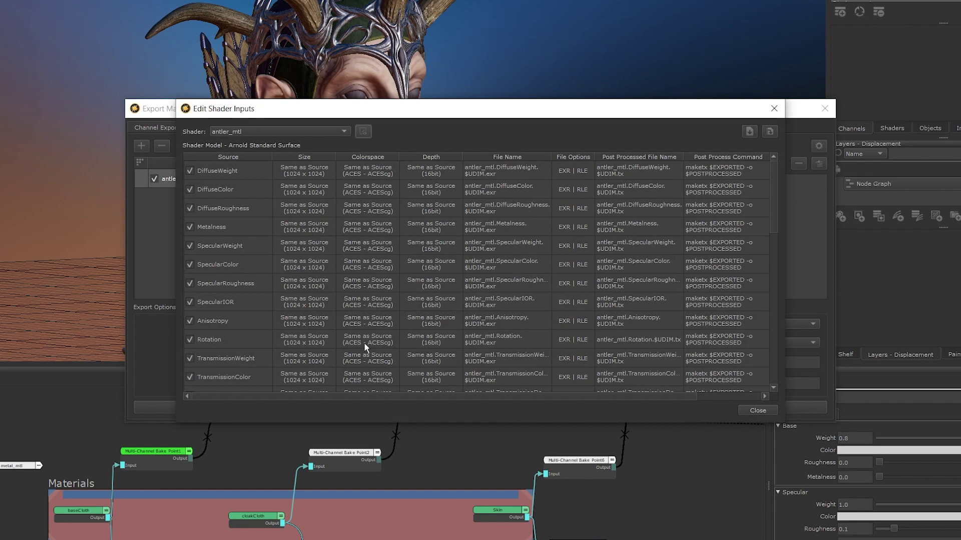
pyautogui.click(757, 411)
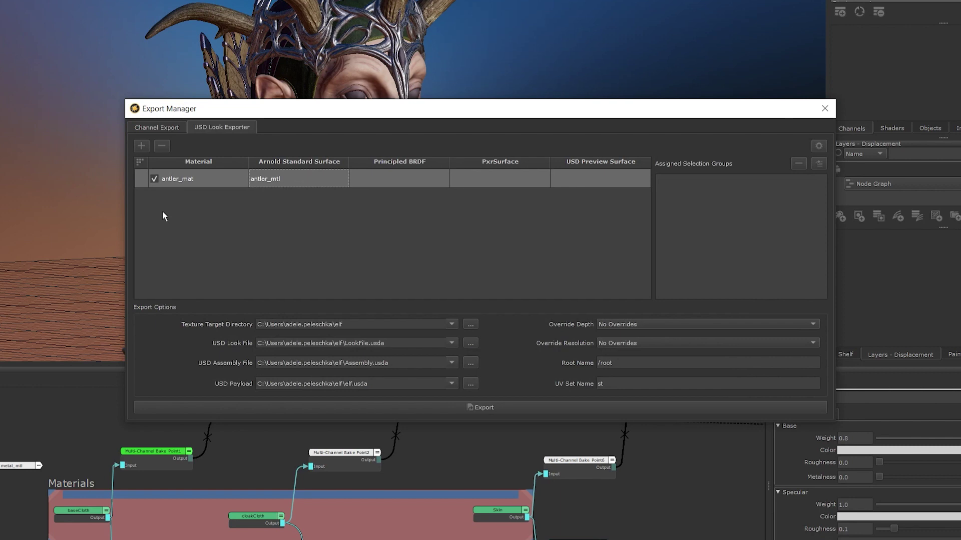
# Add a beads_mat material linked to the beads_mtl shader
pyautogui.click(141, 145)
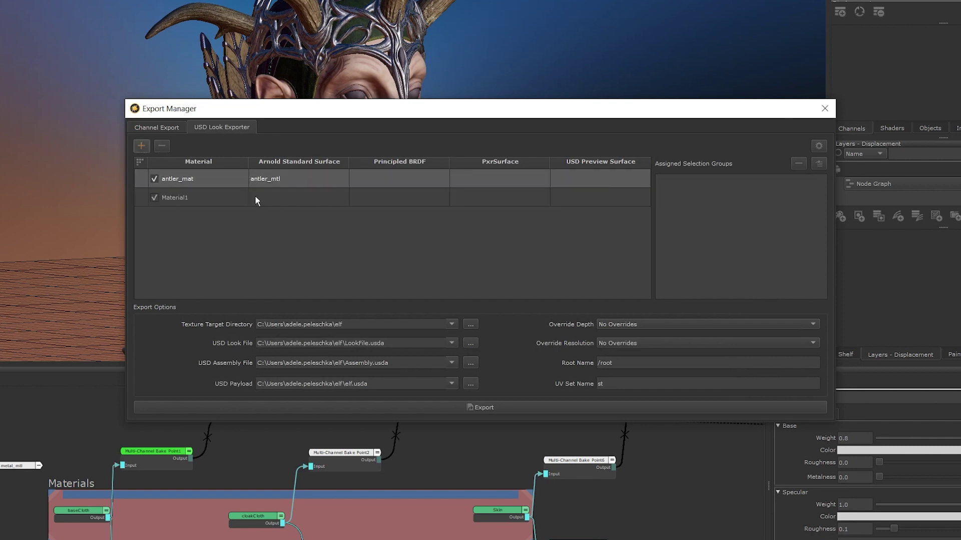
pyautogui.doubleClick(289, 195)
pyautogui.click(289, 198)
pyautogui.click(275, 223)
pyautogui.click(175, 199)
pyautogui.doubleClick(176, 199)
pyautogui.write('b')
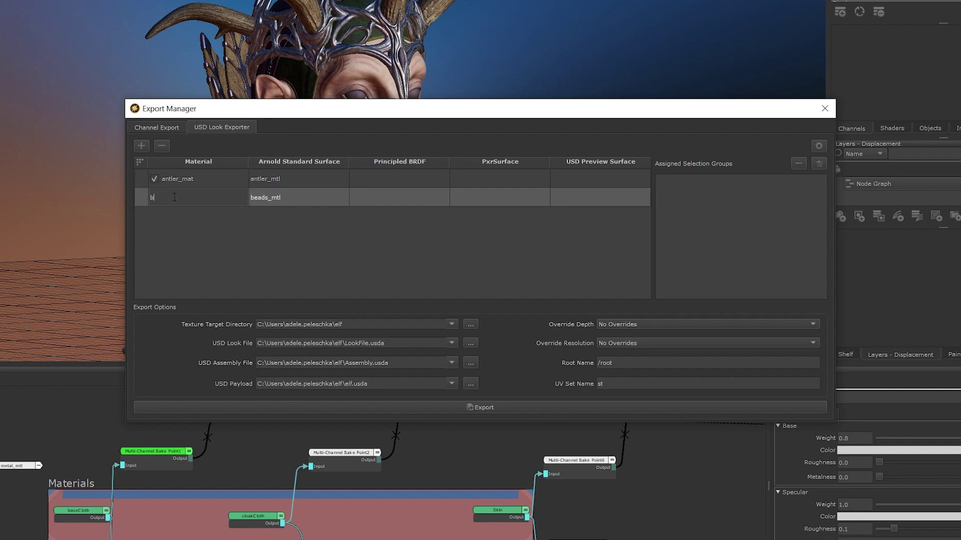
pyautogui.write('eads_mat')
pyautogui.press('Return')
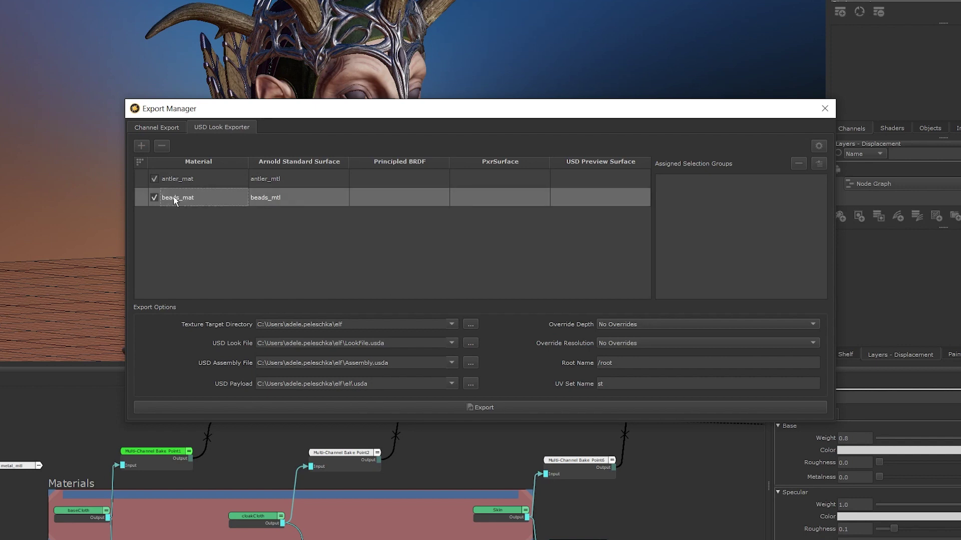
# Add a green_mat material linked to the green_cloth_mtl shader
pyautogui.click(140, 146)
pyautogui.click(263, 217)
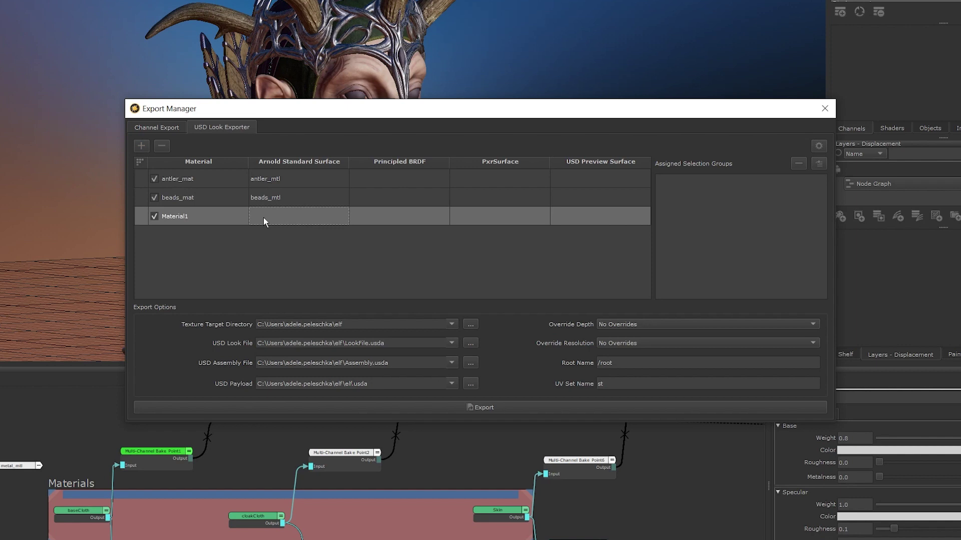
pyautogui.click(263, 218)
pyautogui.click(276, 266)
pyautogui.doubleClick(176, 216)
pyautogui.write('green_mat')
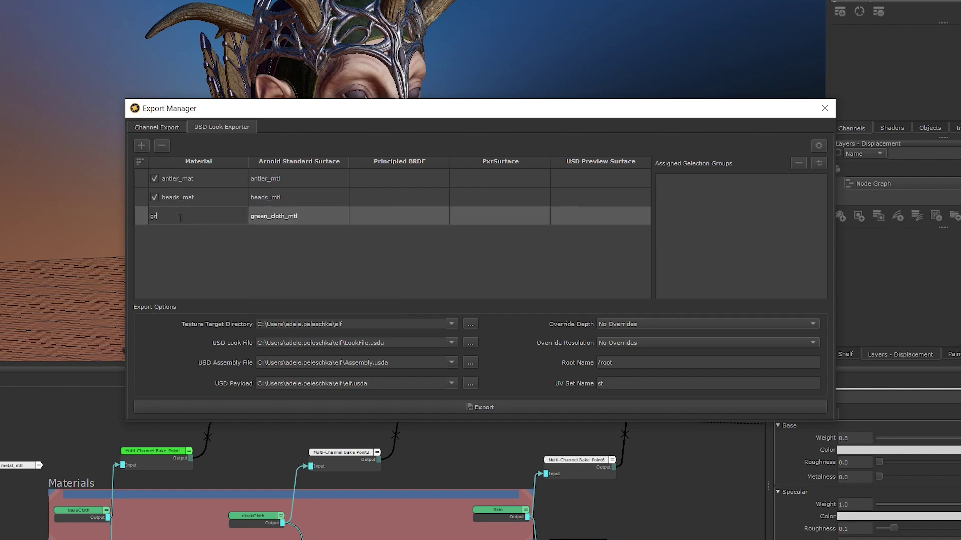
pyautogui.press('Return')
# Add a leather_mat material linked to the leather_mtl shader
pyautogui.click(141, 146)
pyautogui.click(265, 234)
pyautogui.click(266, 234)
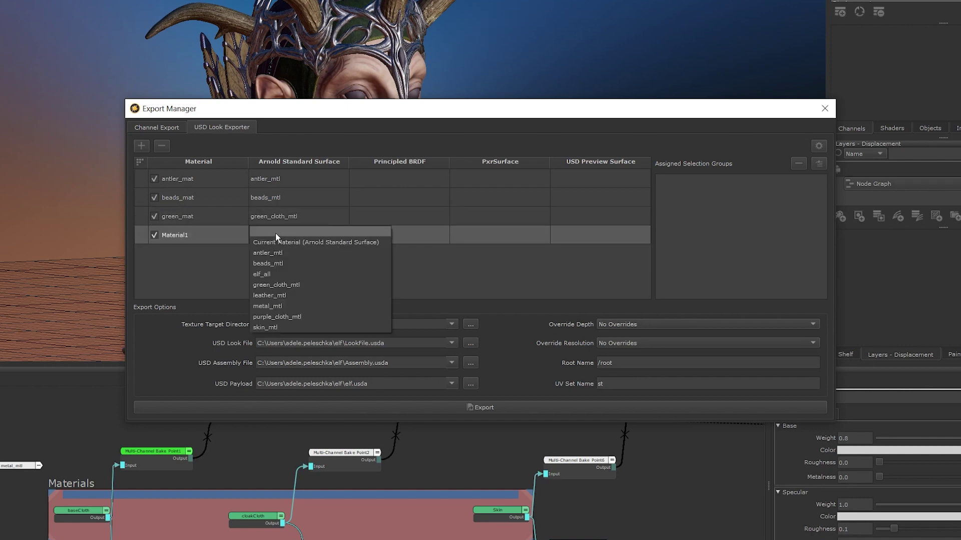
pyautogui.click(279, 291)
pyautogui.doubleClick(175, 235)
pyautogui.write('leather_mat')
pyautogui.press('Return')
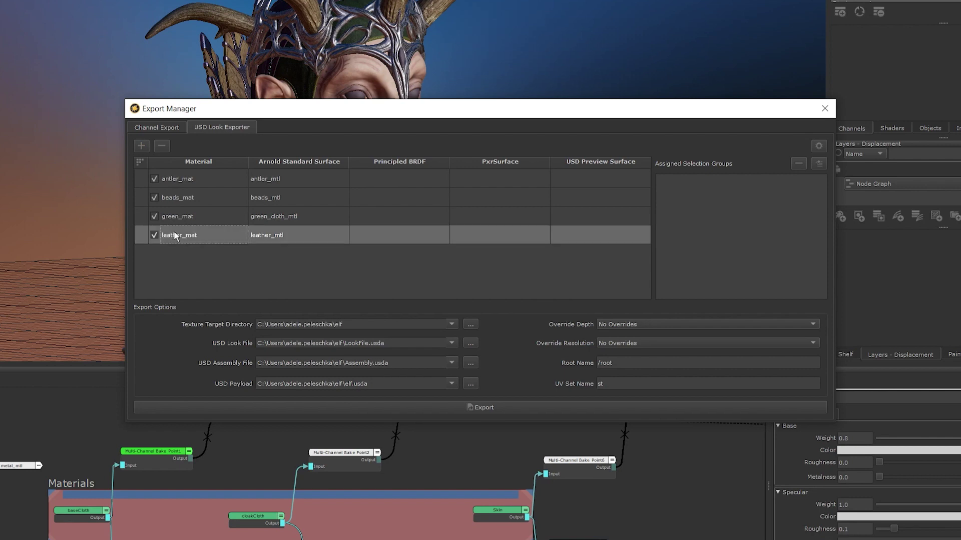
# Add a metal_mat material linked to the metal_mtl shader
pyautogui.click(141, 145)
pyautogui.click(270, 254)
pyautogui.click(270, 254)
pyautogui.click(273, 323)
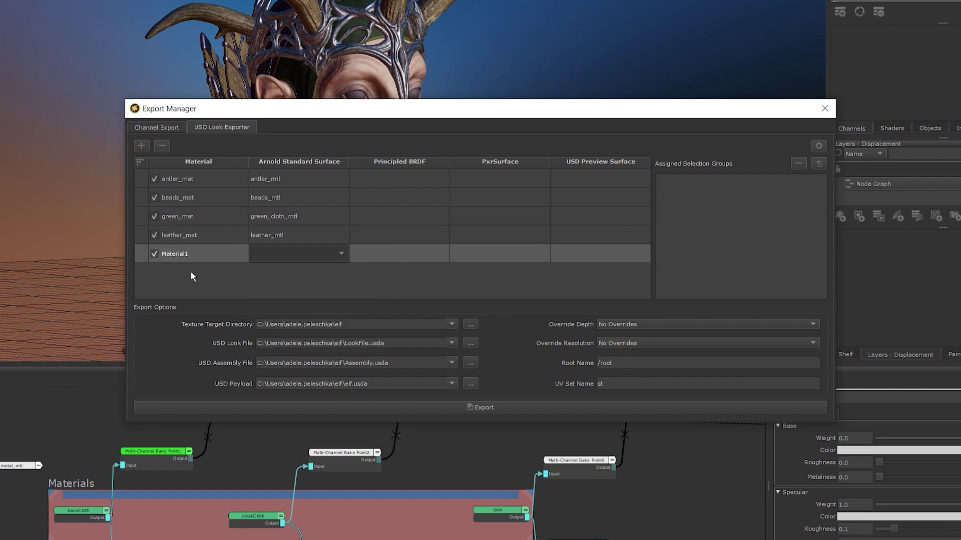
pyautogui.doubleClick(180, 254)
pyautogui.write('metal_mat')
pyautogui.press('Return')
# Add a purple_mat material linked to the purple_cloth_mtl shader
pyautogui.click(141, 146)
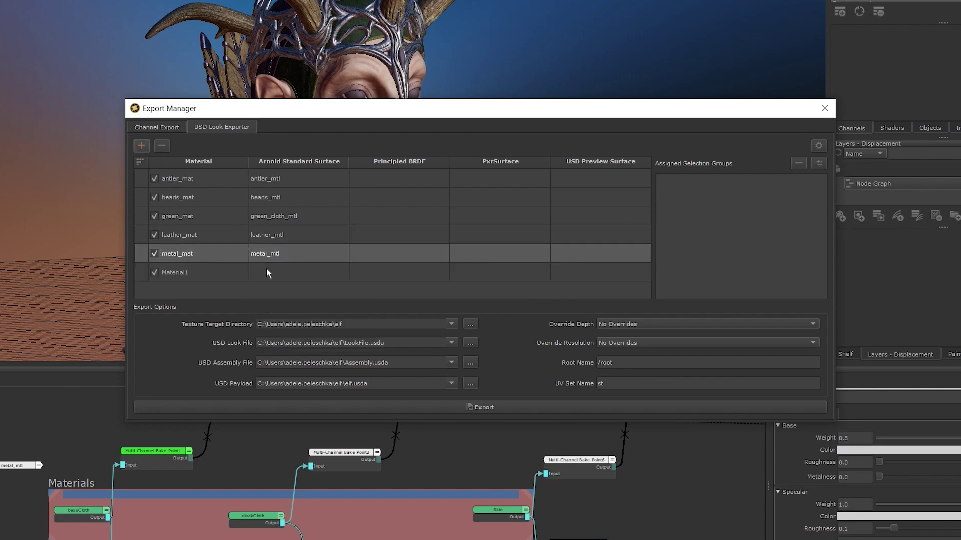
pyautogui.click(268, 272)
pyautogui.click(269, 272)
pyautogui.click(277, 354)
pyautogui.doubleClick(179, 273)
pyautogui.write('purple')
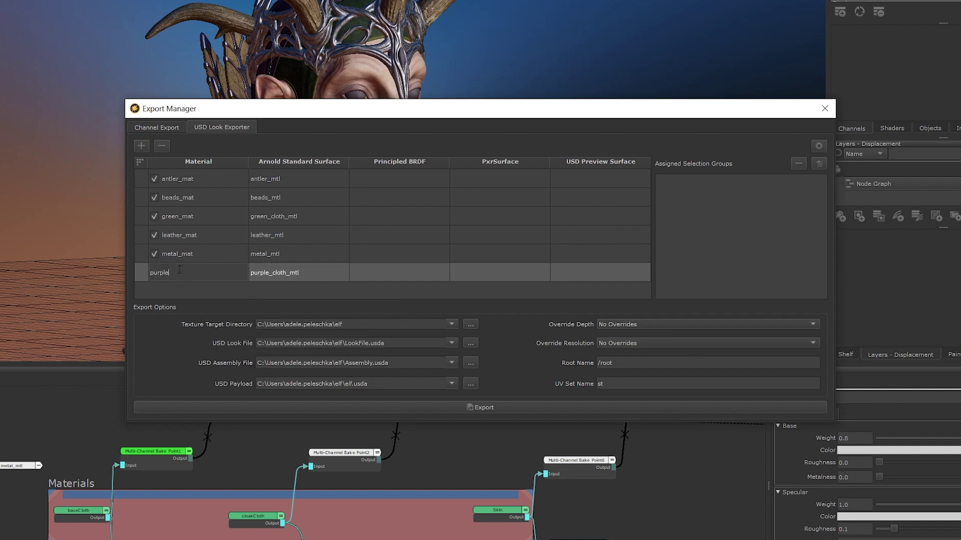
pyautogui.write('_mat')
pyautogui.press('Return')
# Add a skin_mat material linked to the skin_mtl shader
pyautogui.click(141, 146)
pyautogui.click(280, 288)
pyautogui.click(300, 383)
pyautogui.doubleClick(188, 292)
pyautogui.write('skin_mat')
pyautogui.press('Return')
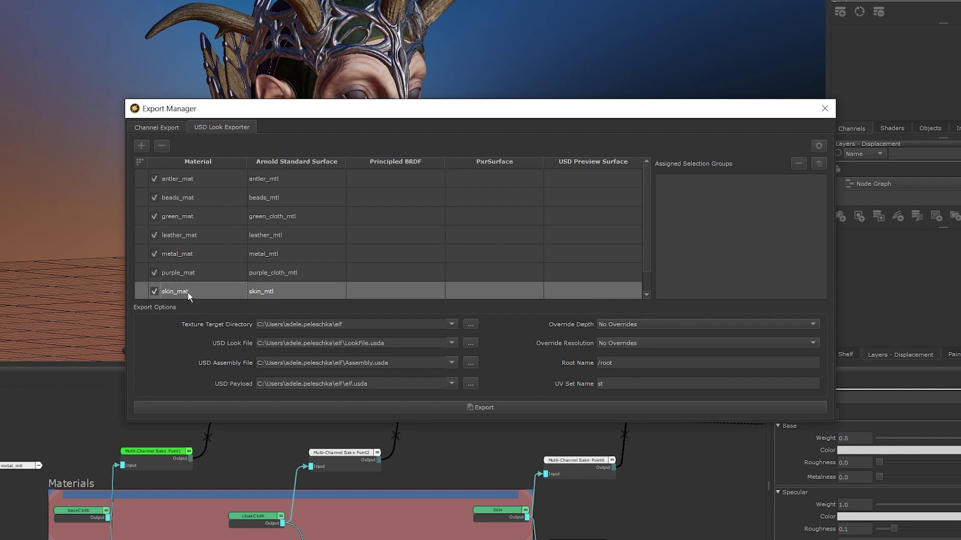
pyautogui.click(206, 251)
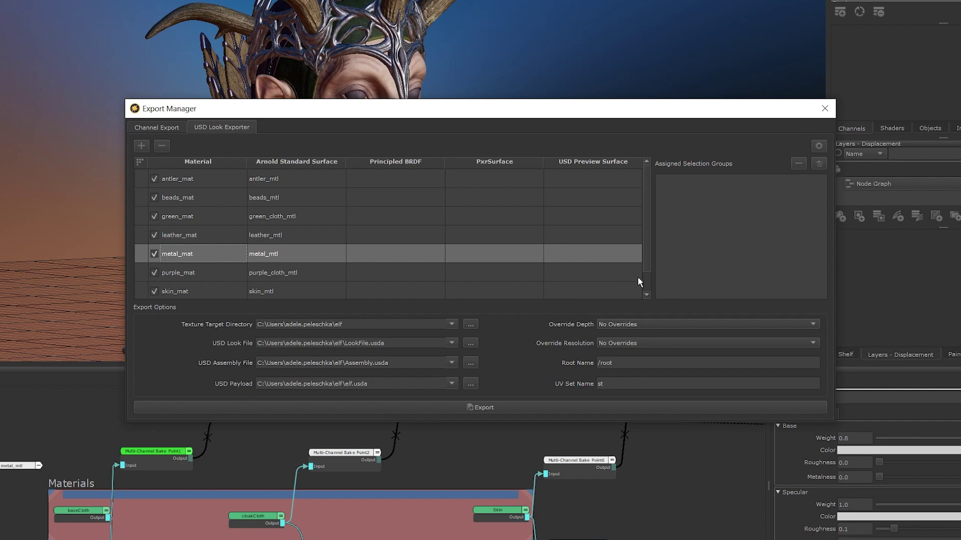
# Add the five metals_* groups for metal_mat, then add every remaining project selection group
pyautogui.click(818, 164)
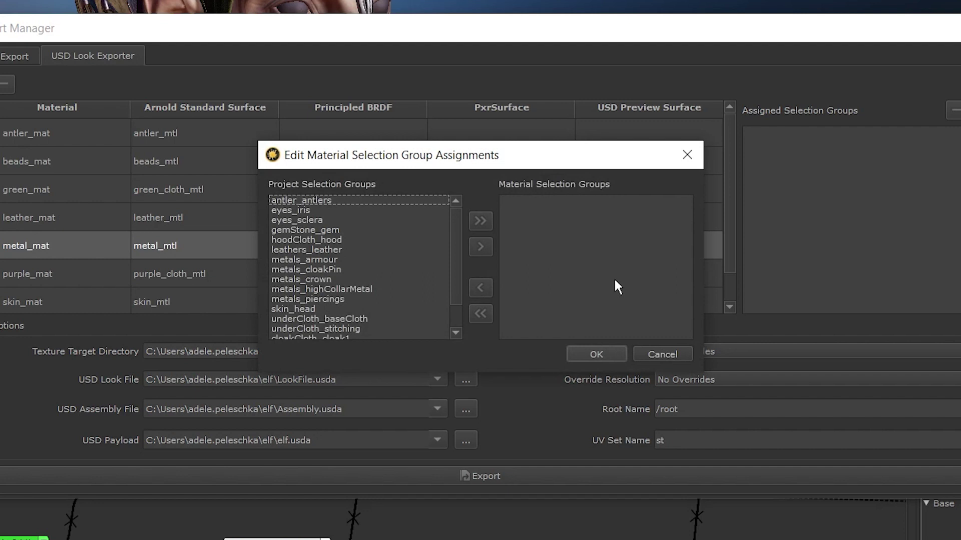
pyautogui.click(326, 259)
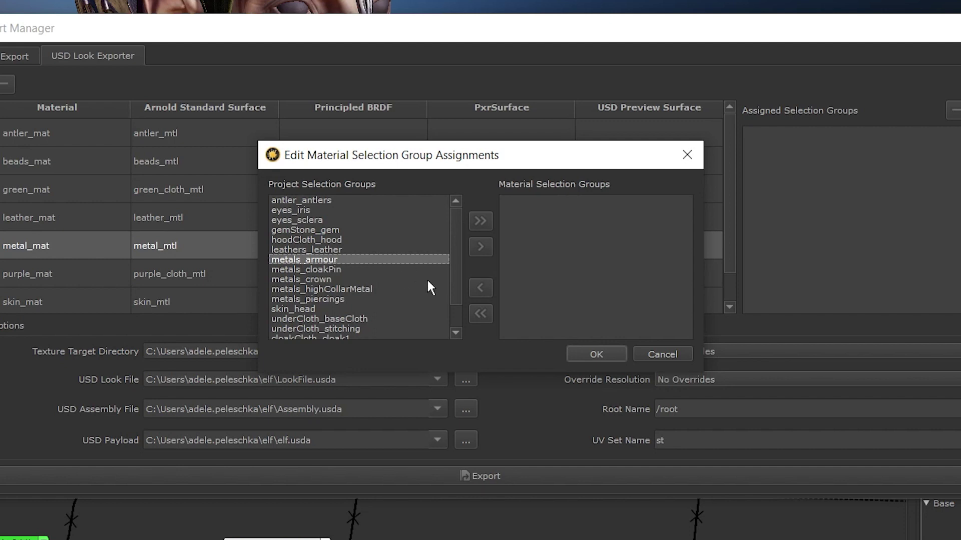
pyautogui.moveTo(325, 266); pyautogui.dragTo(321, 296)
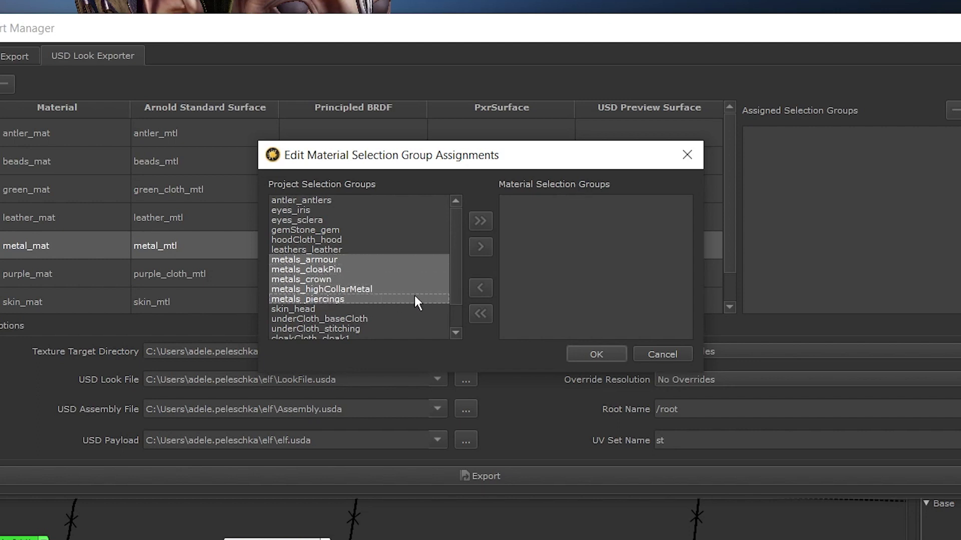
pyautogui.click(481, 246)
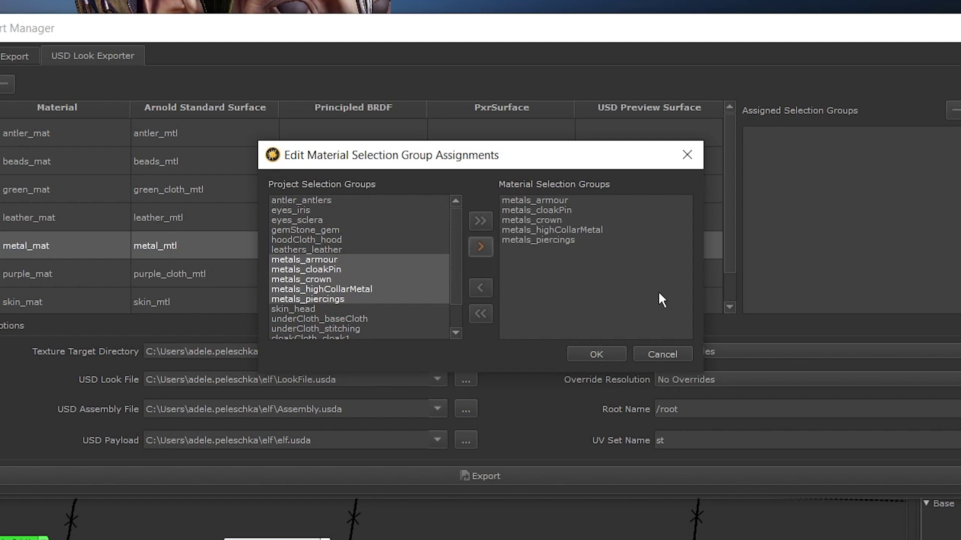
pyautogui.click(479, 221)
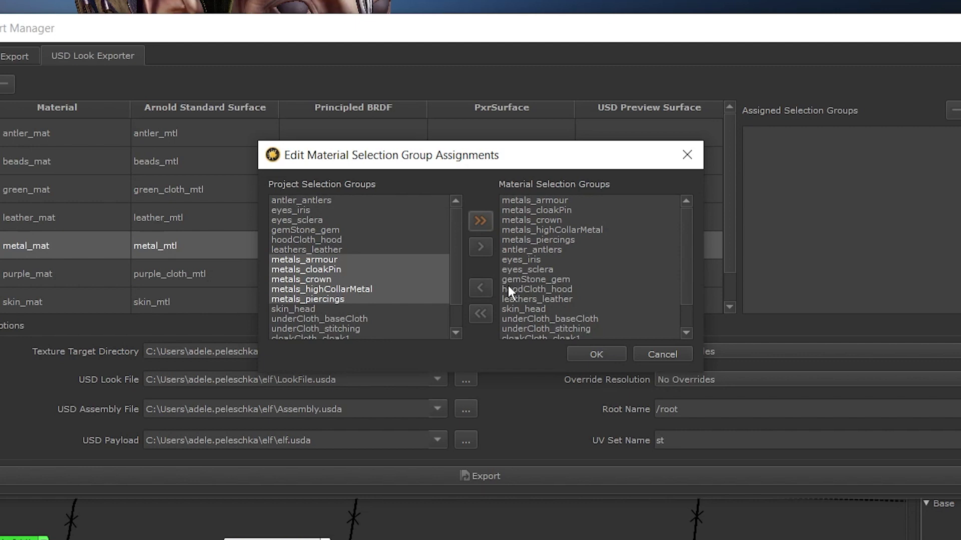
# Clear metal_mat's assigned groups, re-add only the metals_* groups, and confirm
pyautogui.click(534, 198)
pyautogui.click(479, 284)
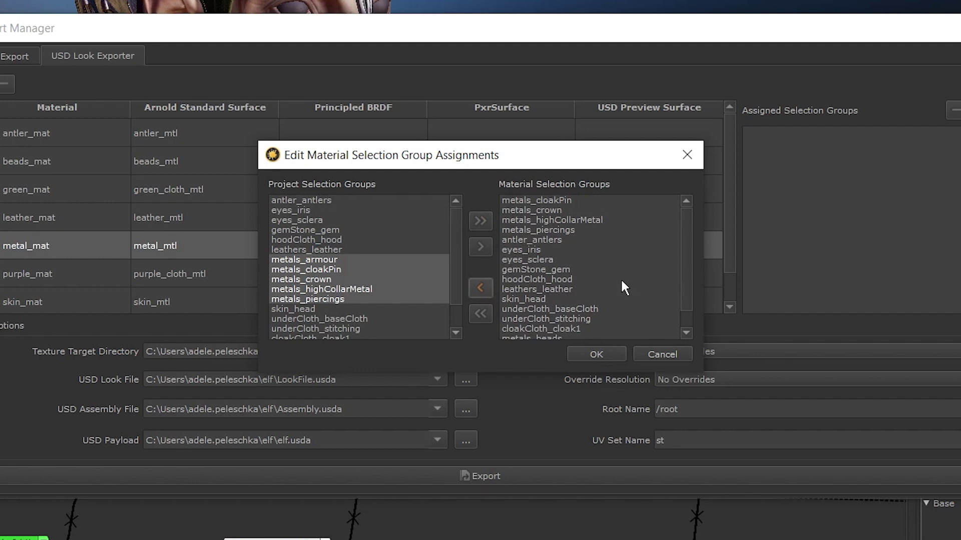
pyautogui.click(486, 311)
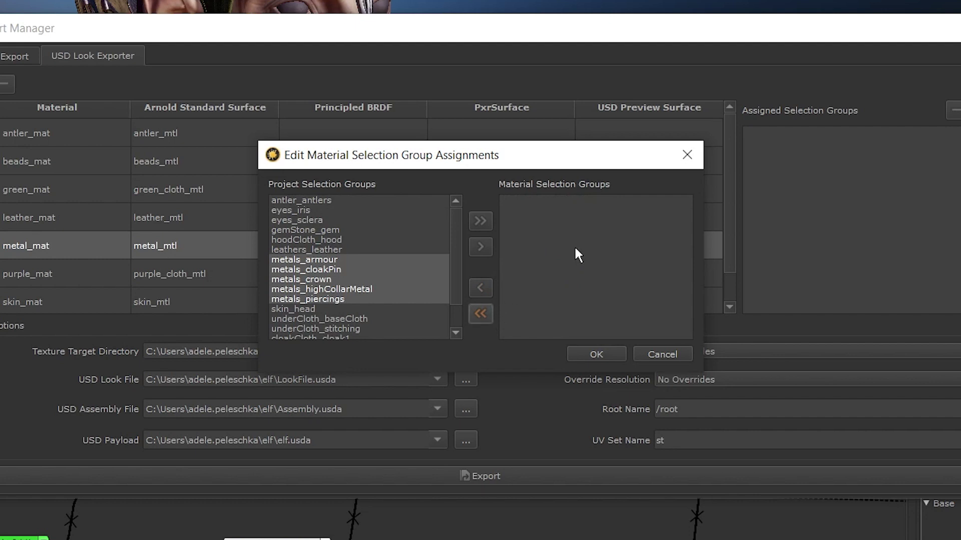
pyautogui.click(490, 246)
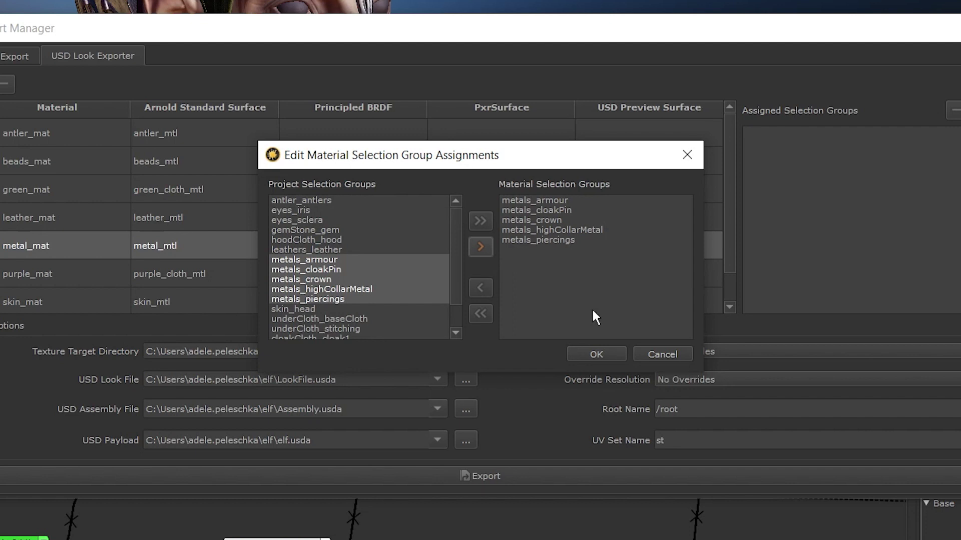
pyautogui.click(606, 355)
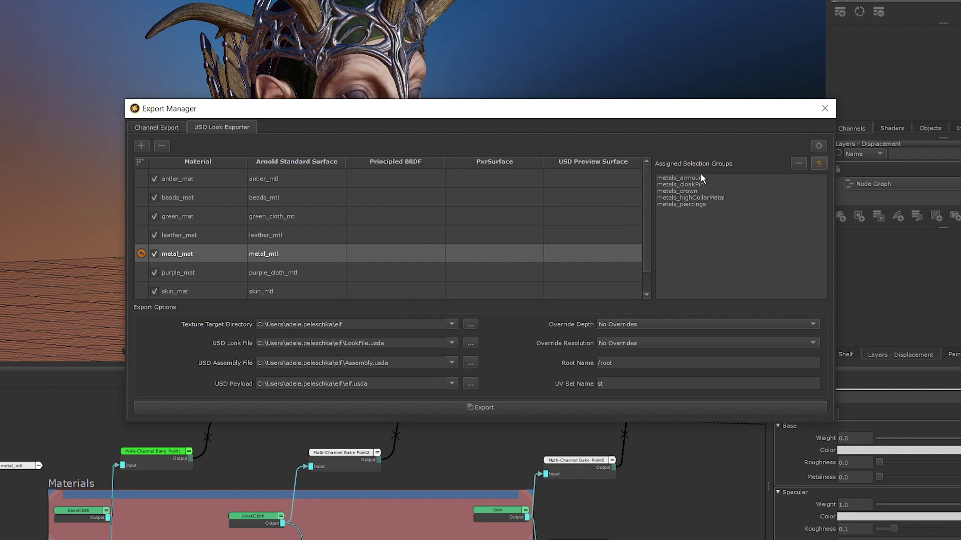
# Assign antler_antlers to antler_mat and its matching group to beads_mat
pyautogui.doubleClick(325, 179)
pyautogui.doubleClick(381, 223)
pyautogui.click(558, 325)
pyautogui.doubleClick(300, 198)
pyautogui.click(360, 302)
pyautogui.click(479, 254)
# Assign hoodCloth_hood and the other cloth selection groups to green_mat
pyautogui.click(557, 325)
pyautogui.doubleClick(300, 216)
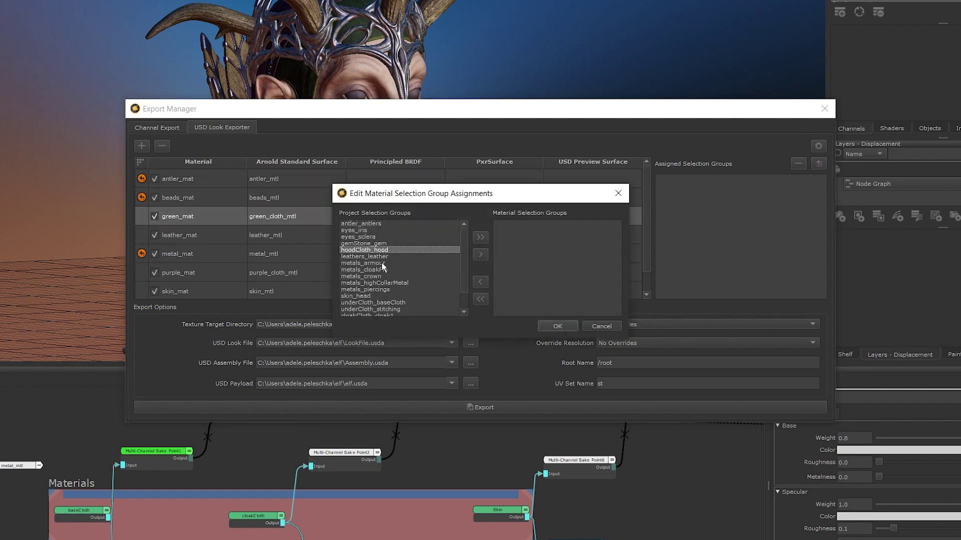
pyautogui.click(365, 230)
pyautogui.keyDown('ctrl'); pyautogui.click(390, 289); pyautogui.keyUp('ctrl')
pyautogui.keyDown('ctrl'); pyautogui.click(392, 284); pyautogui.keyUp('ctrl')
pyautogui.press('Escape')
pyautogui.doubleClick(305, 216)
pyautogui.click(364, 230)
pyautogui.keyDown('ctrl'); pyautogui.click(369, 284); pyautogui.keyUp('ctrl')
# Assign the leather group to leather_mat and the cloak group to purple_mat
pyautogui.doubleClick(332, 235)
pyautogui.doubleClick(373, 258)
pyautogui.doubleClick(255, 272)
pyautogui.doubleClick(370, 284)
# Assign eyes_iris, eyes_sclera and skin_head to skin_mat
pyautogui.doubleClick(301, 290)
pyautogui.keyDown('ctrl'); pyautogui.click(380, 276); pyautogui.keyUp('ctrl')
pyautogui.click(545, 324)
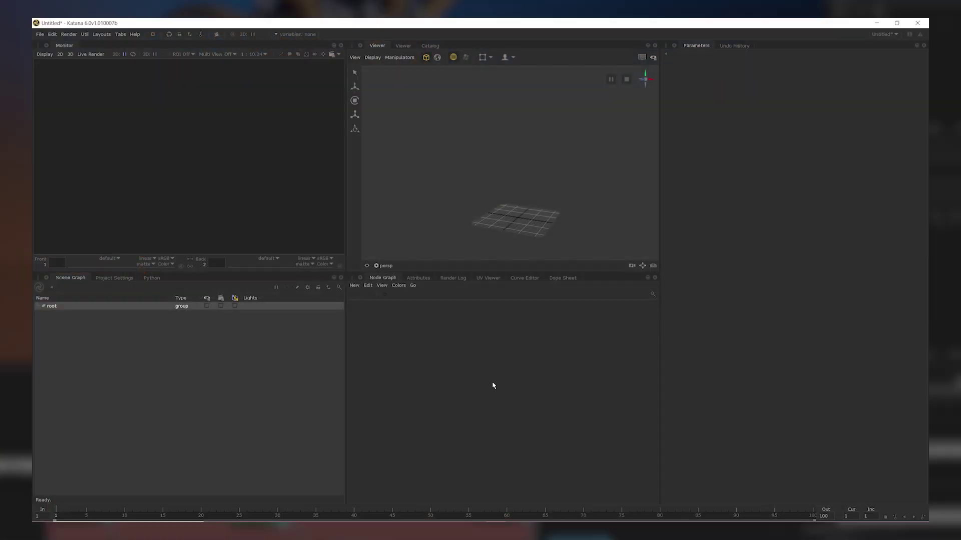
# Create a UsdIn node in the Node Graph reading LookFile.usda
pyautogui.press('Tab')
pyautogui.write('UsdIn')
pyautogui.press('Return')
pyautogui.click(491, 383)
pyautogui.click(922, 78)
pyautogui.click(891, 88)
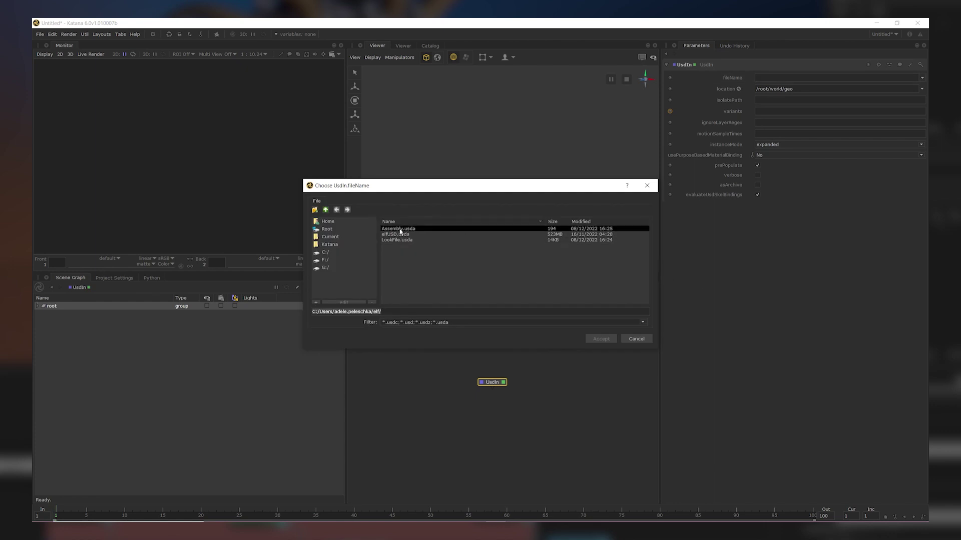
pyautogui.click(601, 339)
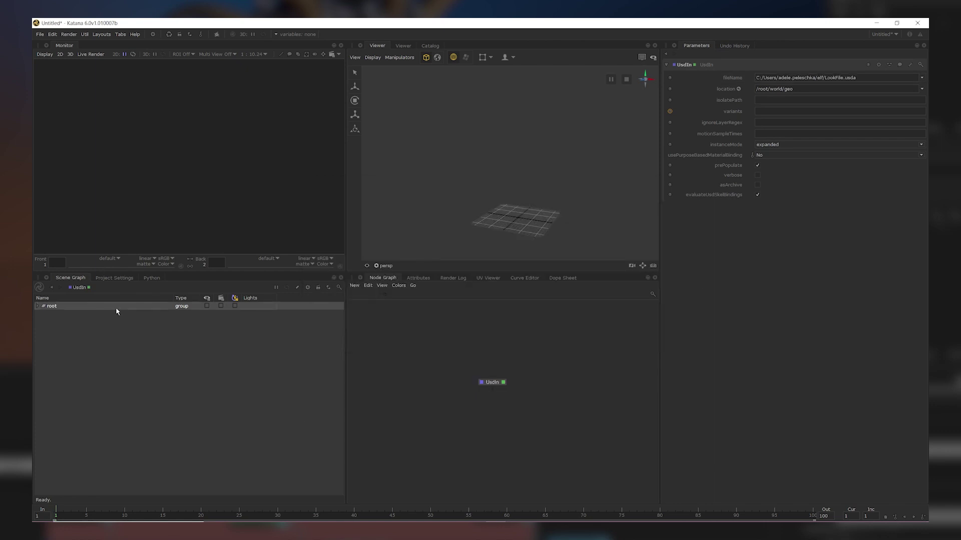
# Expand the scene graph and select the seven materials under /root/world/geo/elf
pyautogui.press('*')
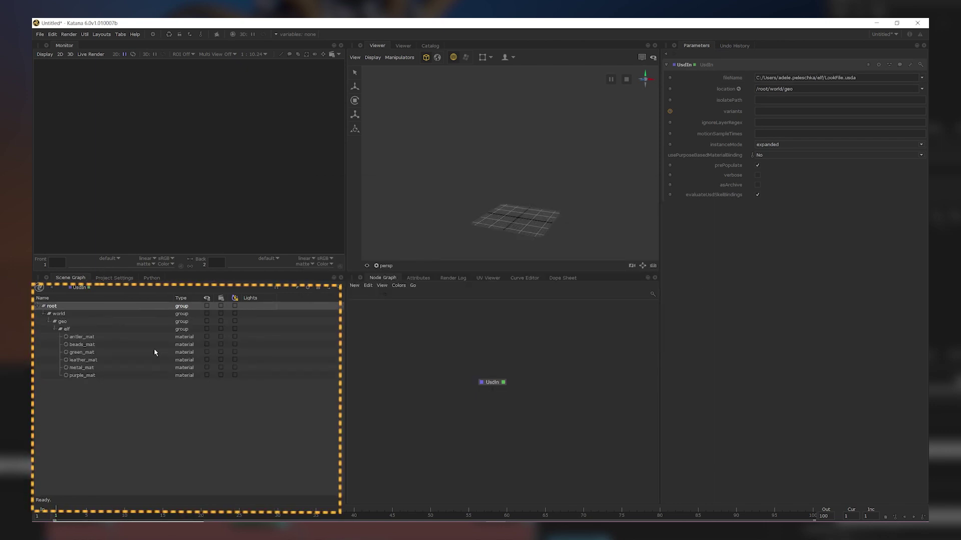
pyautogui.press('Down')
pyautogui.press('Down')
pyautogui.press('Down')
pyautogui.press('Down')
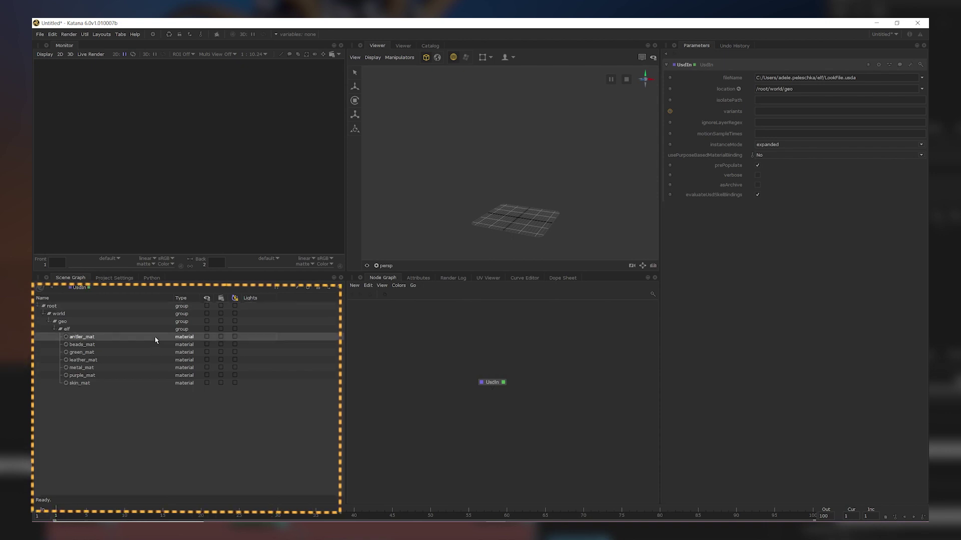
pyautogui.keyDown('shift'); pyautogui.click(148, 383); pyautogui.keyUp('shift')
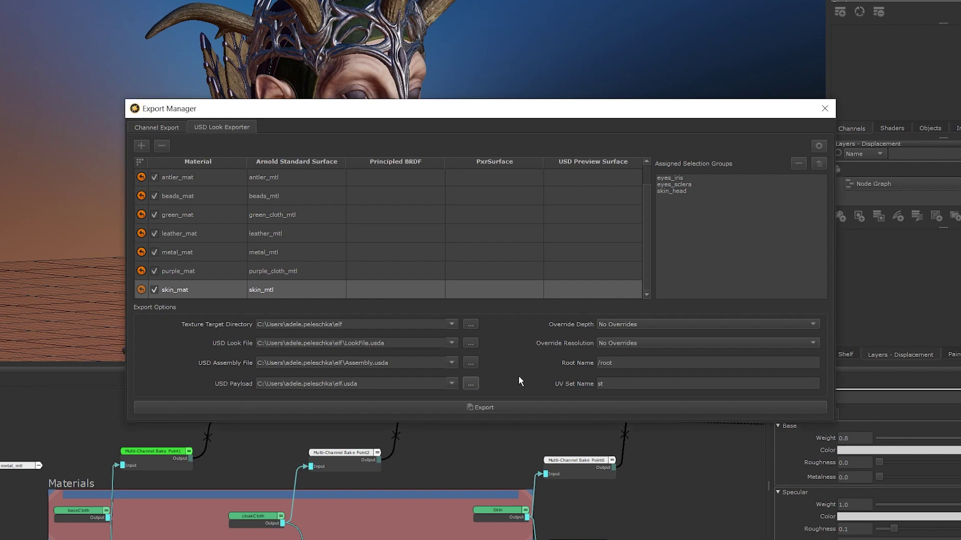
# Choose elfUSD.usda from the Documents folder as the USD Payload file
pyautogui.click(472, 384)
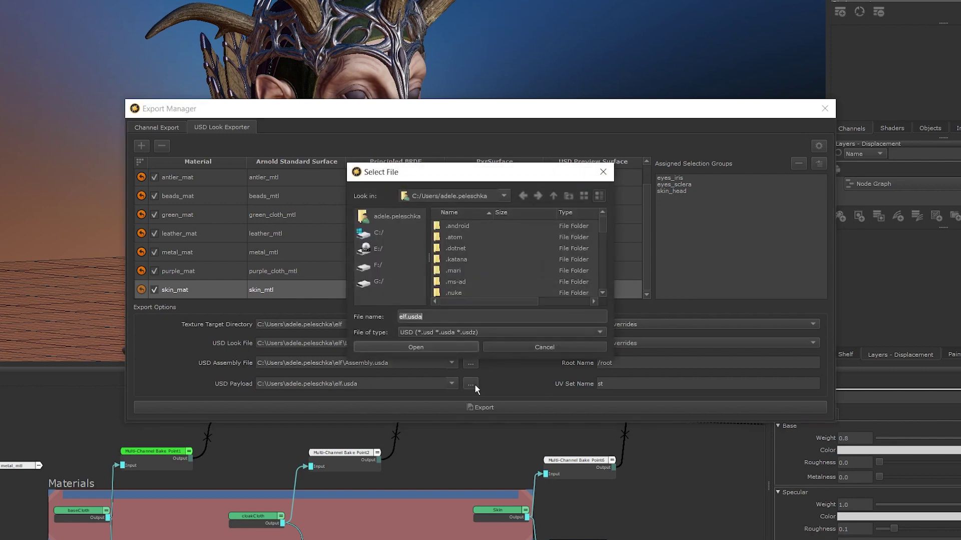
pyautogui.scroll(-5, 460, 239)
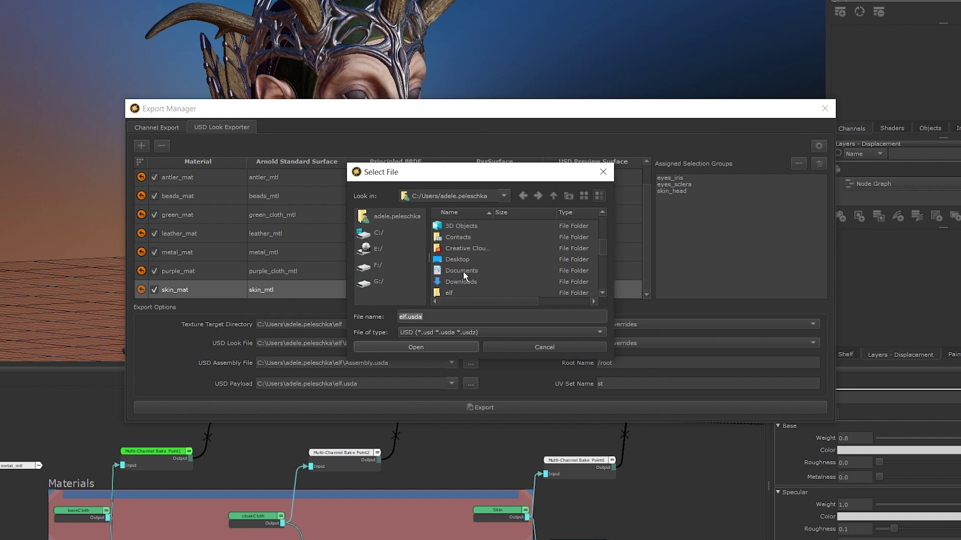
pyautogui.doubleClick(471, 272)
pyautogui.scroll(-5, 470, 272)
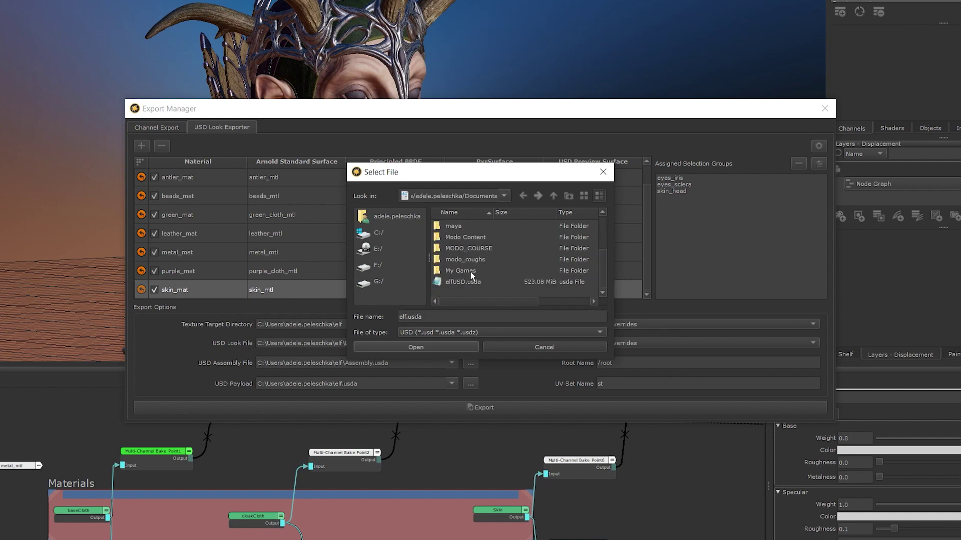
pyautogui.click(467, 281)
pyautogui.click(446, 344)
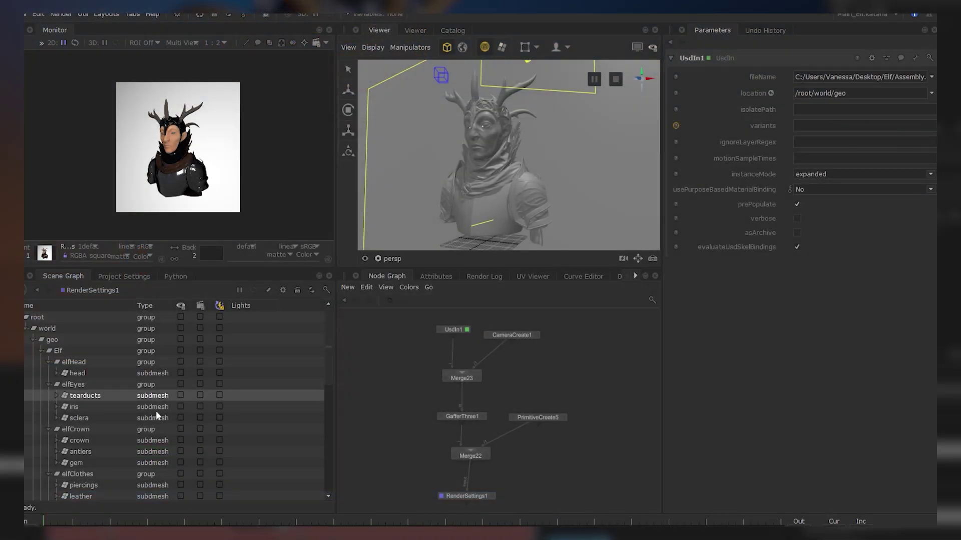
# Scroll the assembly's Scene Graph and select the Fabric through Material1 material locations
pyautogui.scroll(-4, 156, 400)
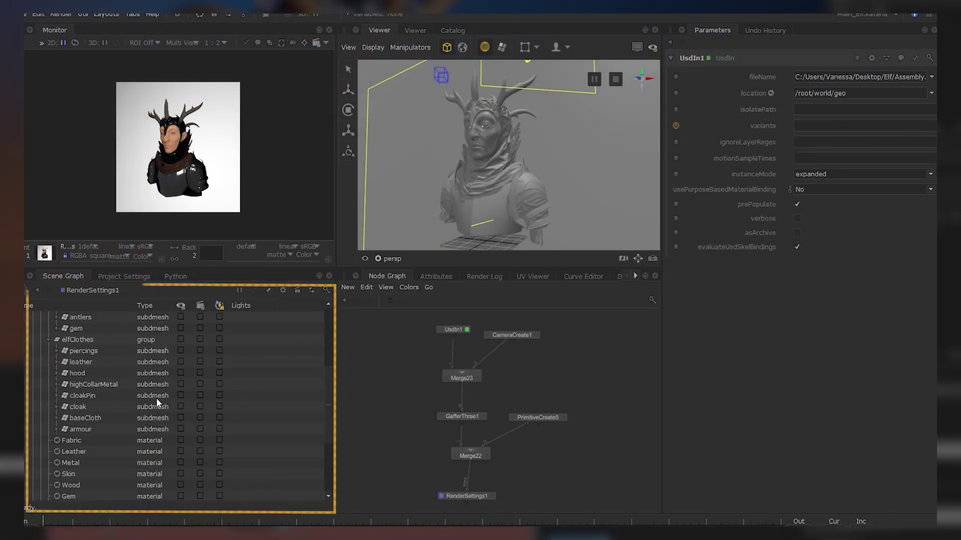
pyautogui.scroll(-2, 156, 398)
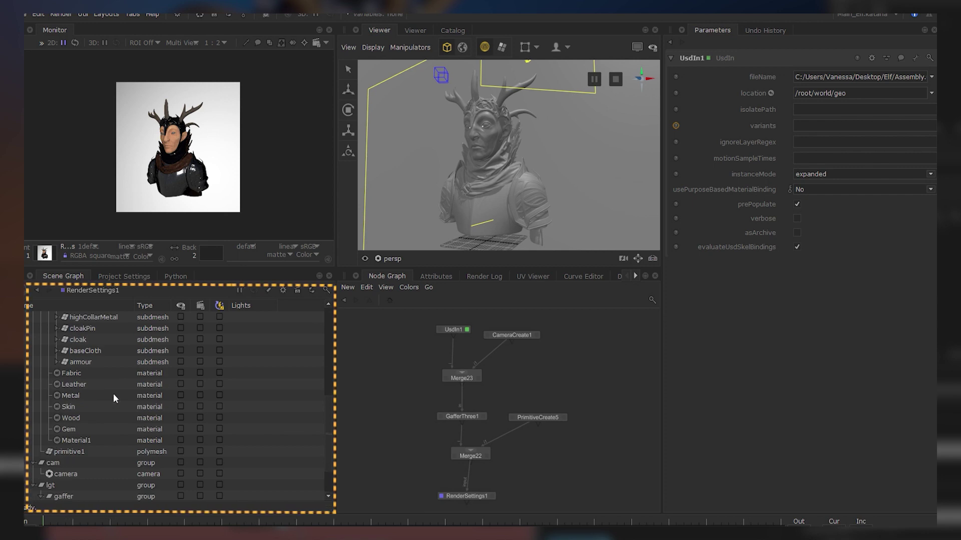
pyautogui.moveTo(111, 374); pyautogui.dragTo(112, 438)
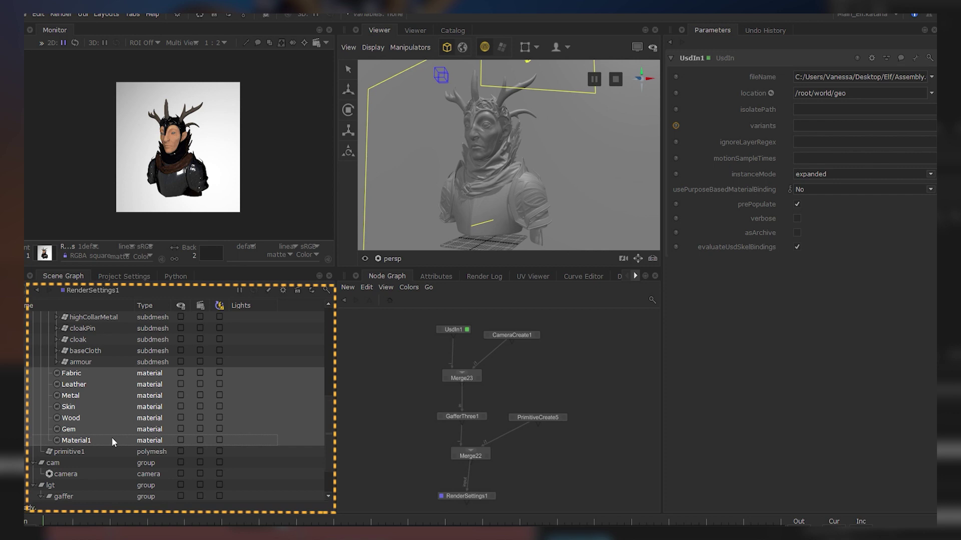
pyautogui.scroll(-2, 112, 437)
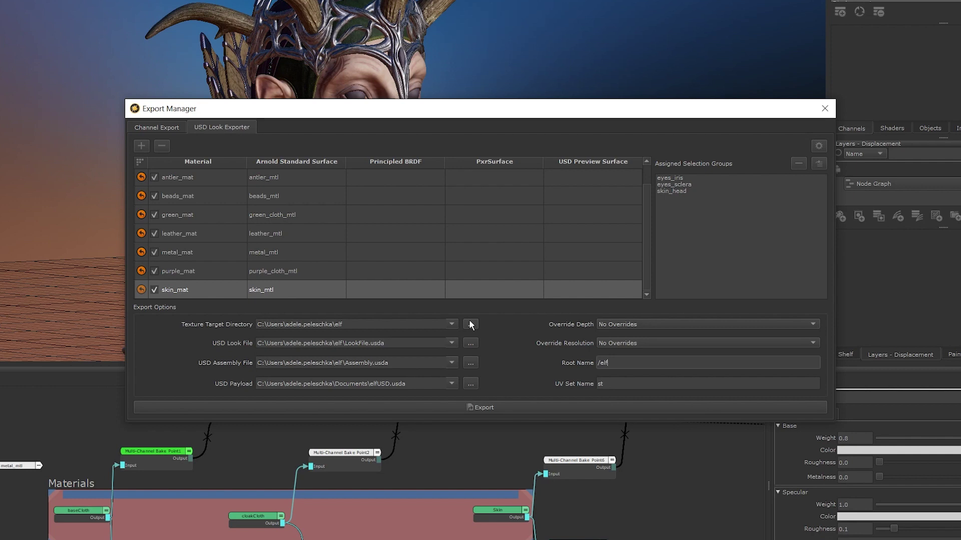
pyautogui.click(470, 324)
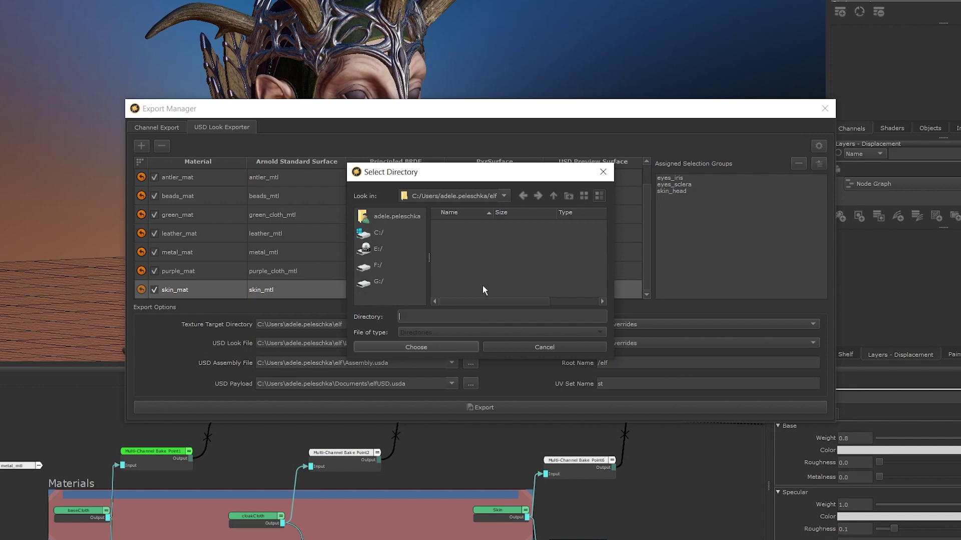
pyautogui.click(437, 346)
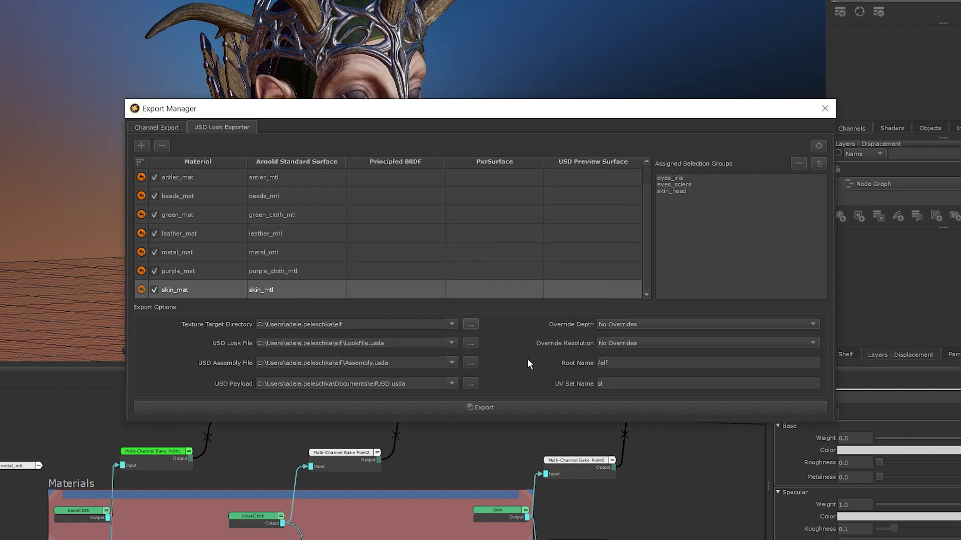
pyautogui.moveTo(350, 324); pyautogui.dragTo(249, 320)
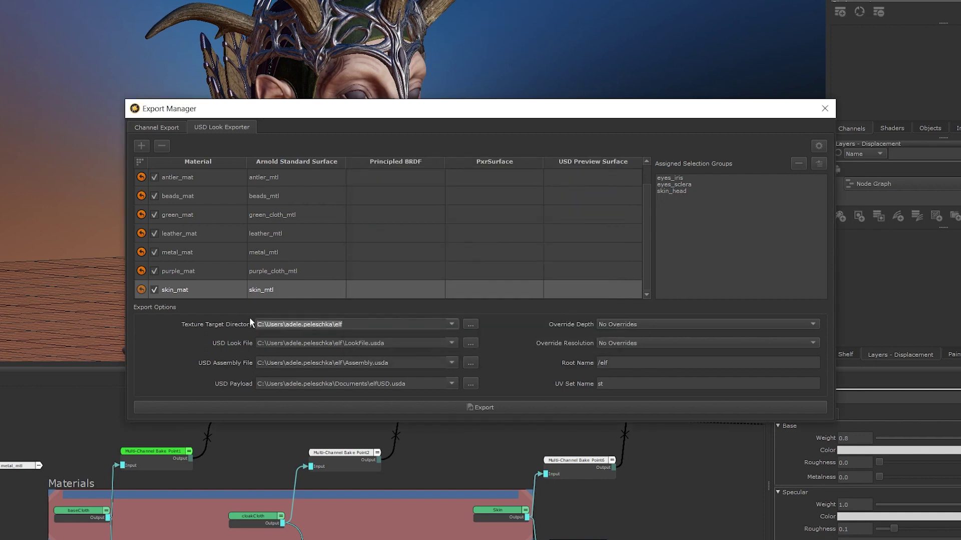
pyautogui.click(329, 345)
pyautogui.doubleClick(364, 344)
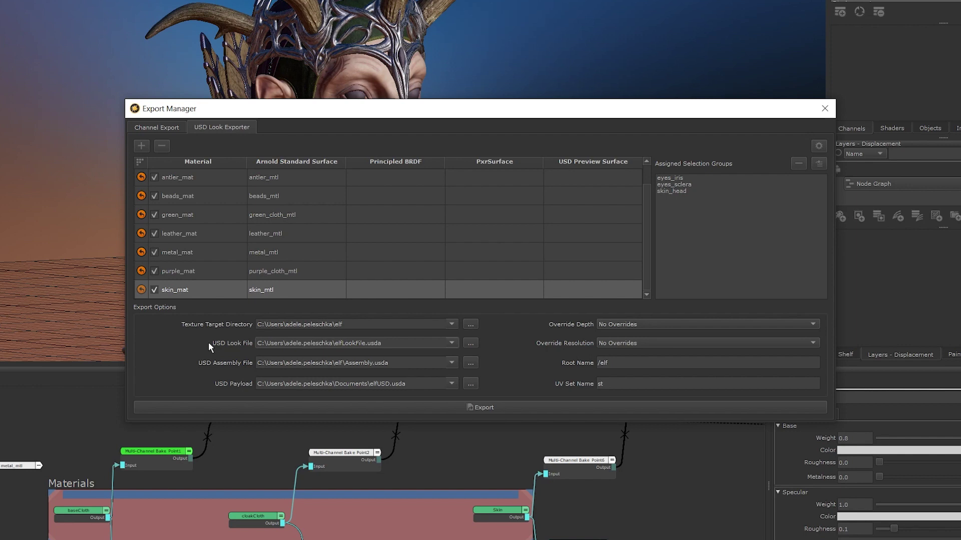
pyautogui.click(343, 363)
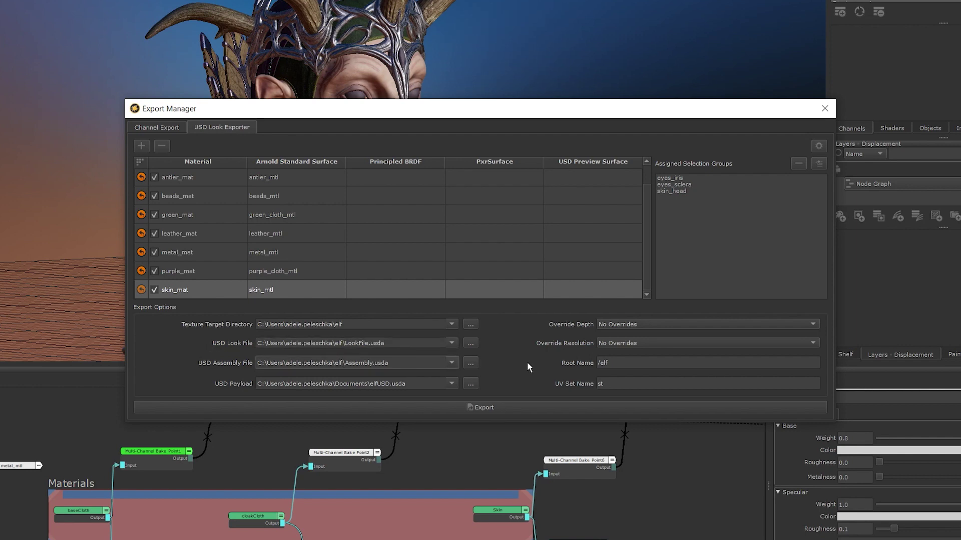
pyautogui.click(647, 329)
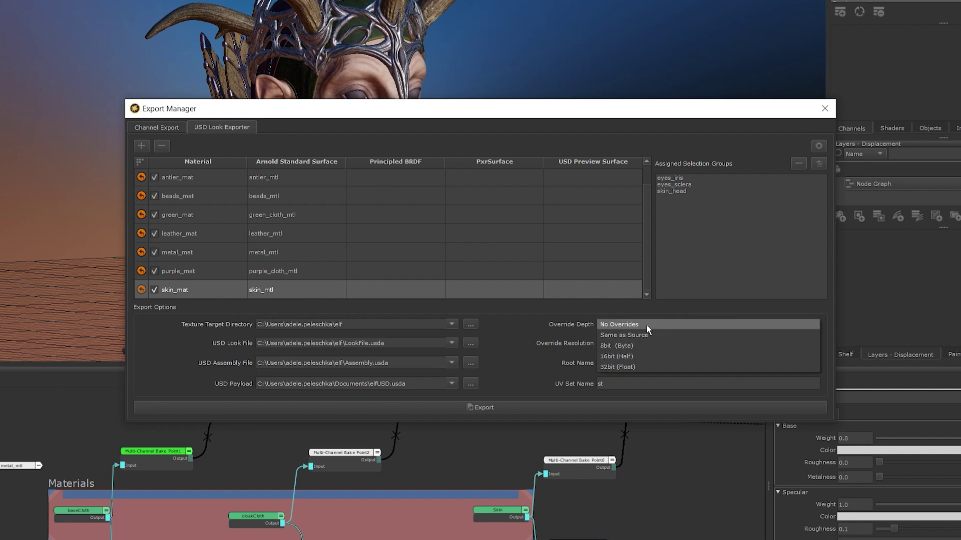
pyautogui.click(646, 324)
pyautogui.click(639, 341)
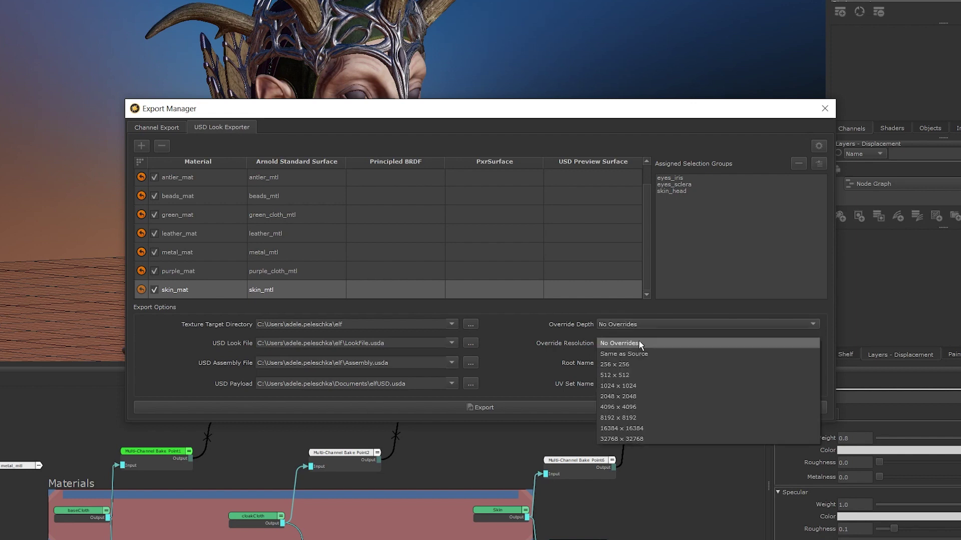
pyautogui.click(639, 343)
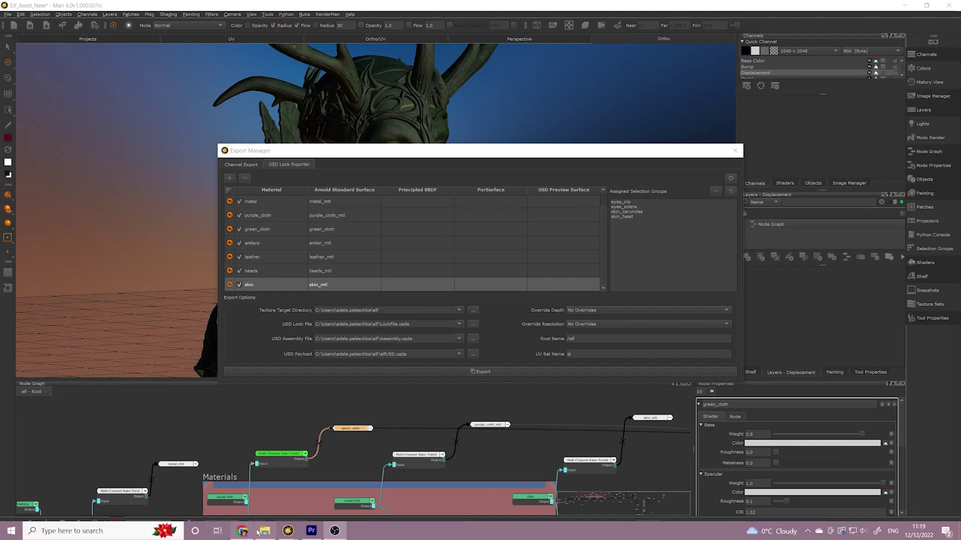
pyautogui.click(263, 532)
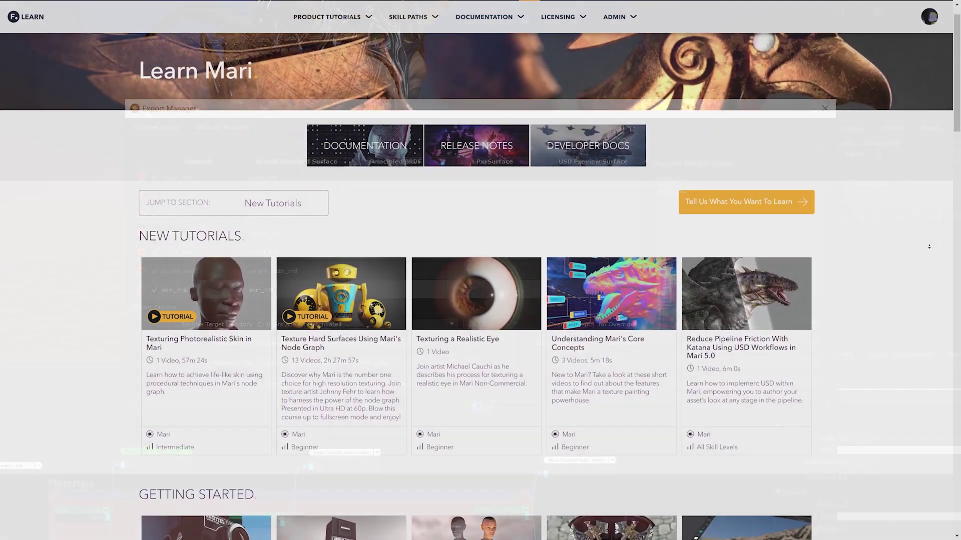
# Scroll the Learn Mari page past New Tutorials and Getting Started to Texturing
pyautogui.scroll(-4, 929, 248)
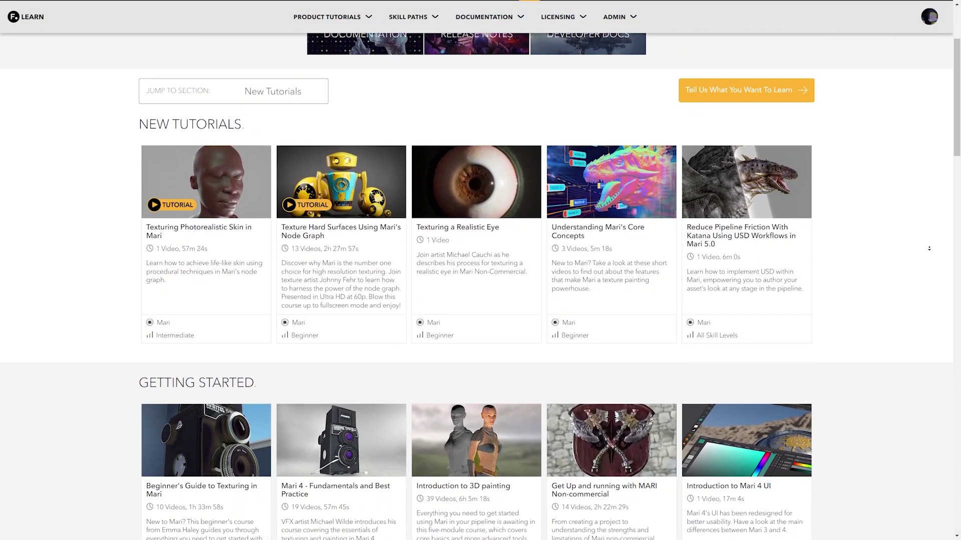
pyautogui.scroll(-2, 928, 248)
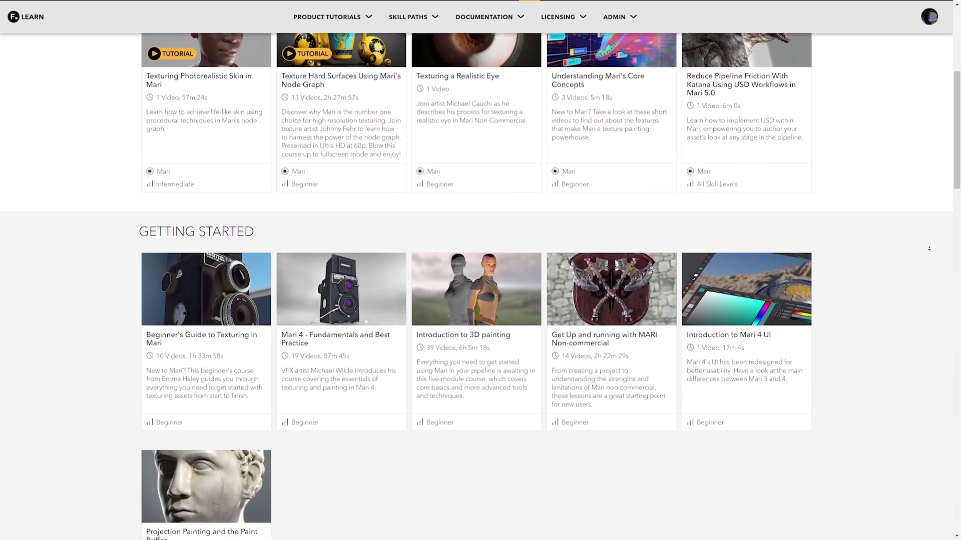